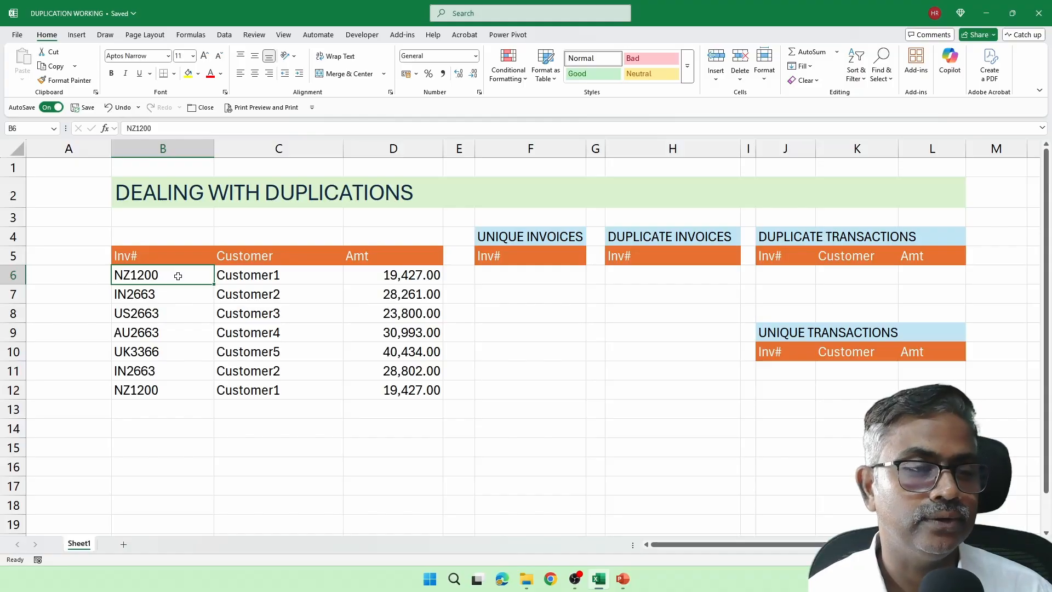
# Step: Start a new formula-based conditional formatting rule for the invoice numbers in B6:B12
pyautogui.moveTo(178, 275); pyautogui.dragTo(164, 387)
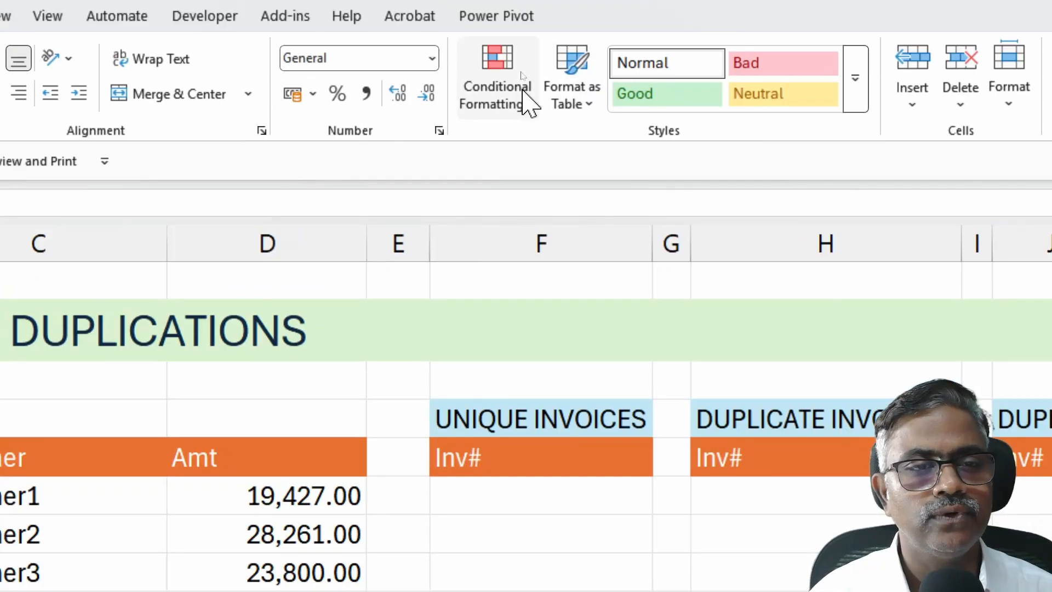
pyautogui.click(524, 104)
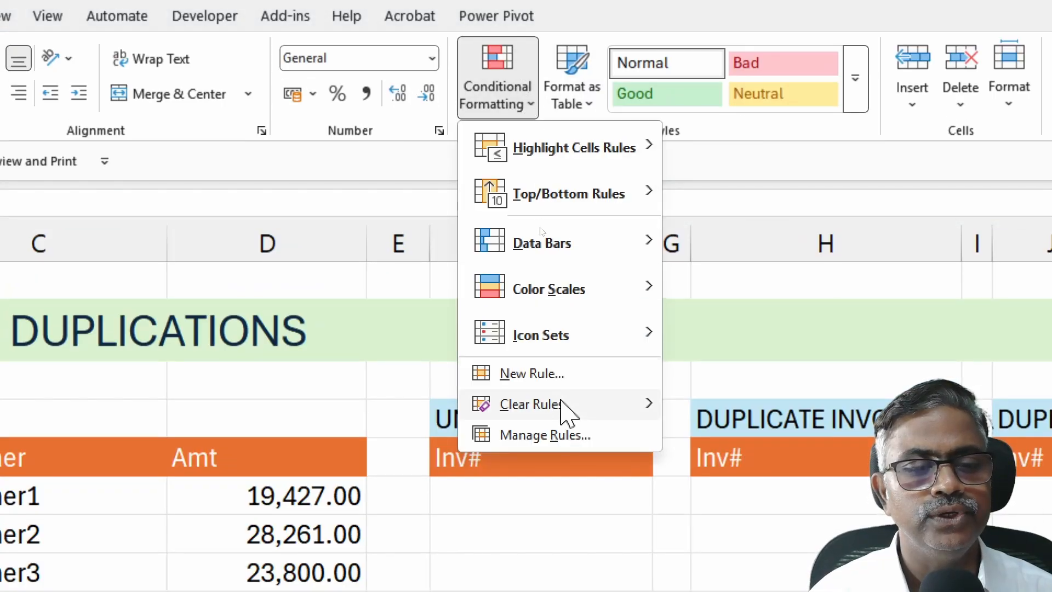
pyautogui.moveTo(601, 147)
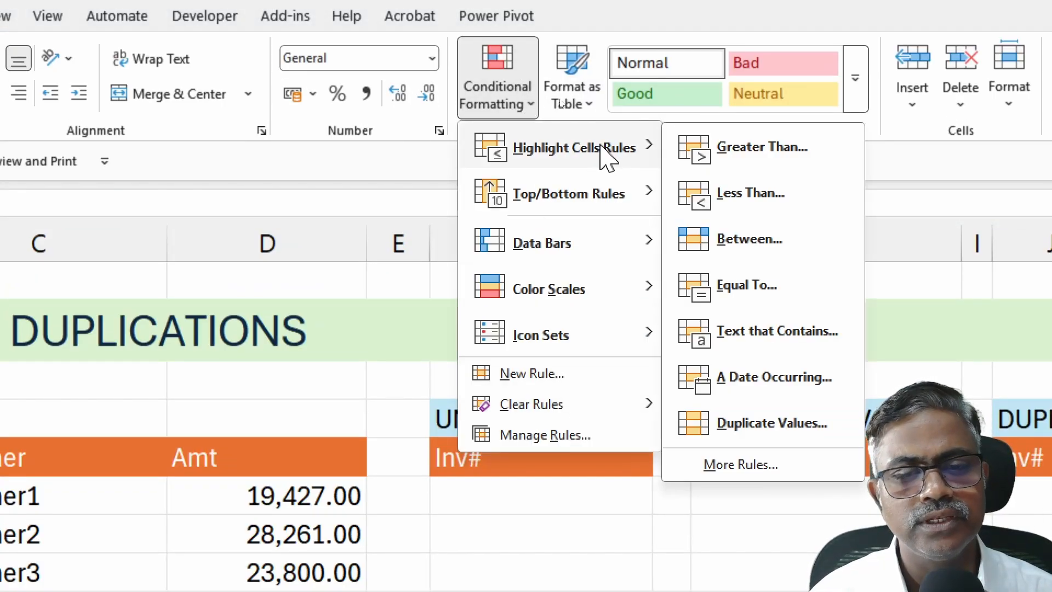
pyautogui.click(548, 374)
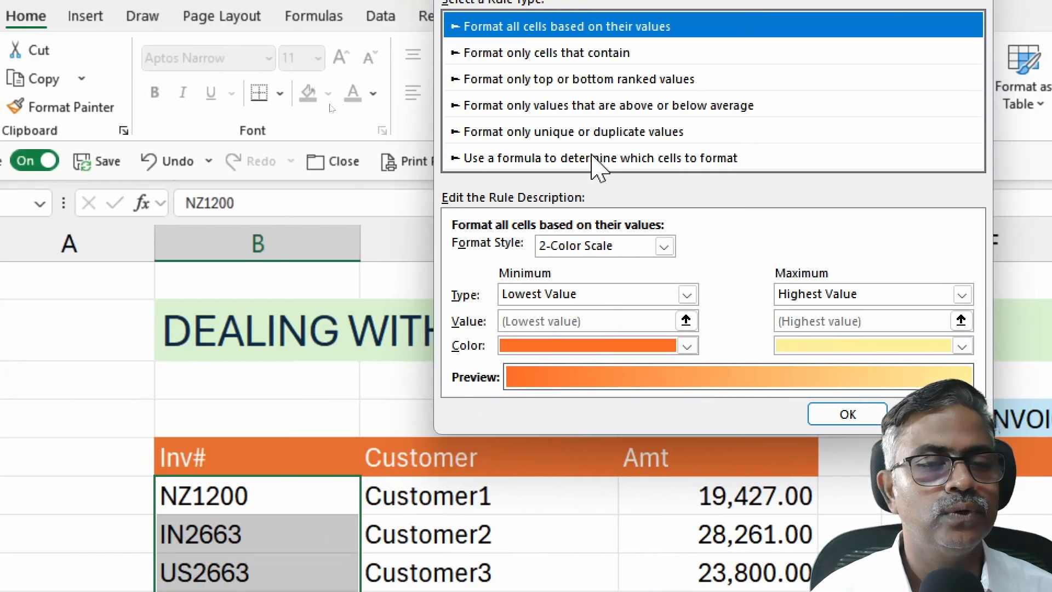
pyautogui.click(140, 159)
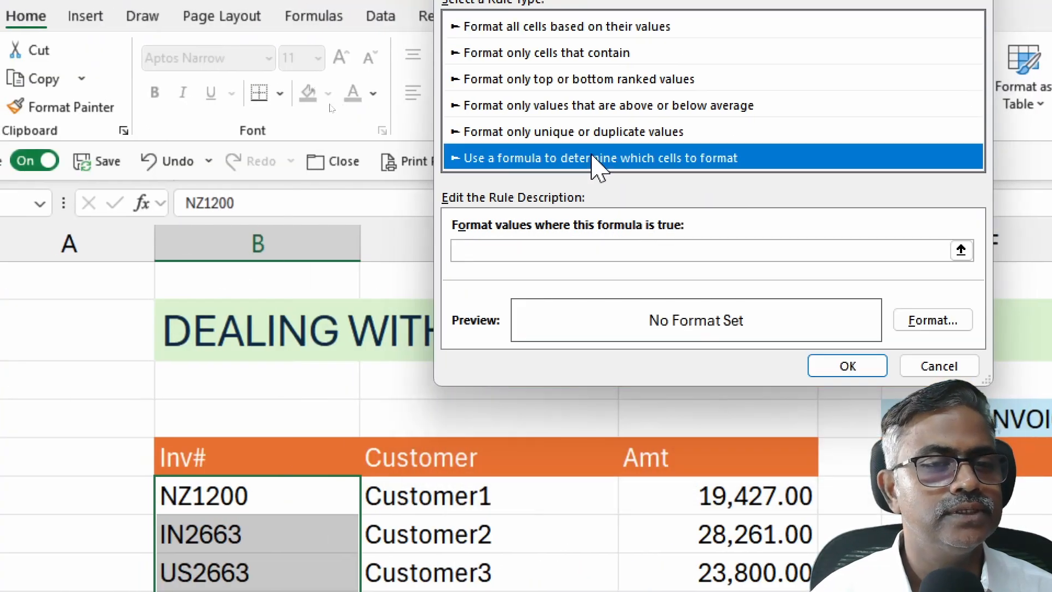
pyautogui.click(494, 252)
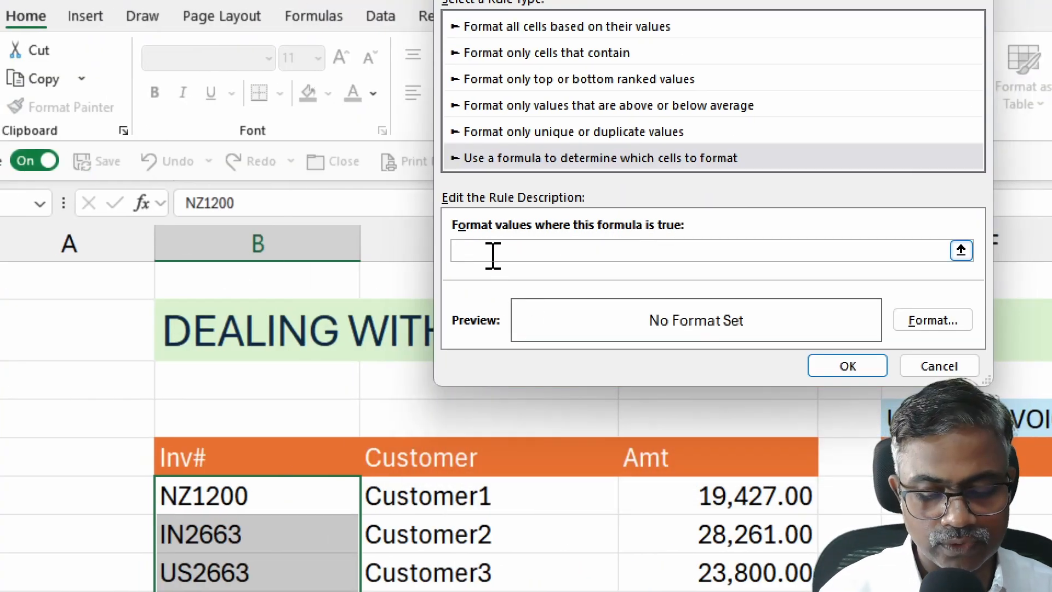
# Step: Enter =countif($B$6:$B$6,$B$6)>1 as the rule's formula
pyautogui.write('=countif(')
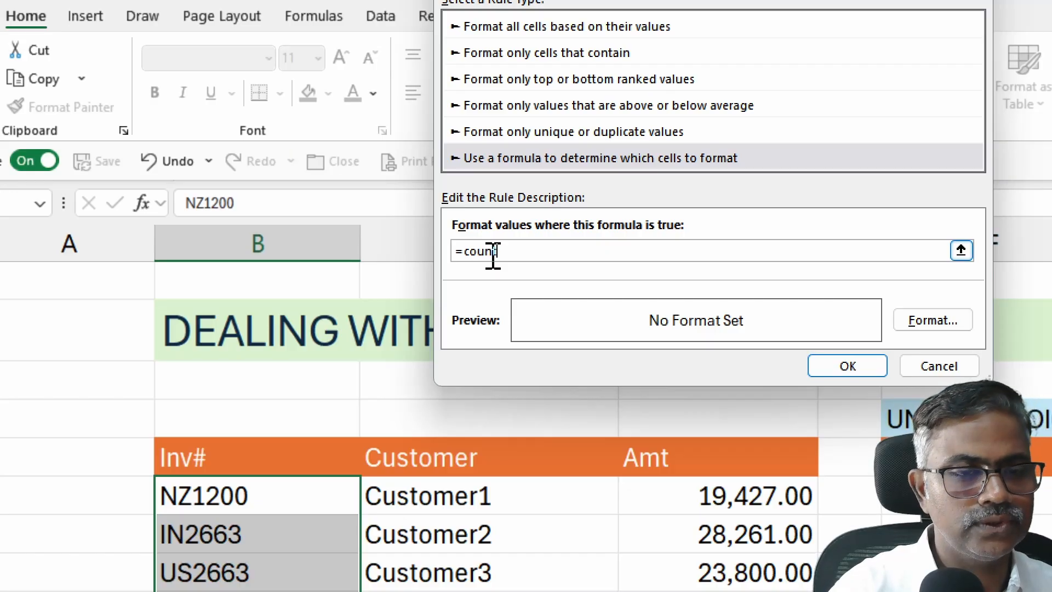
pyautogui.click(272, 498)
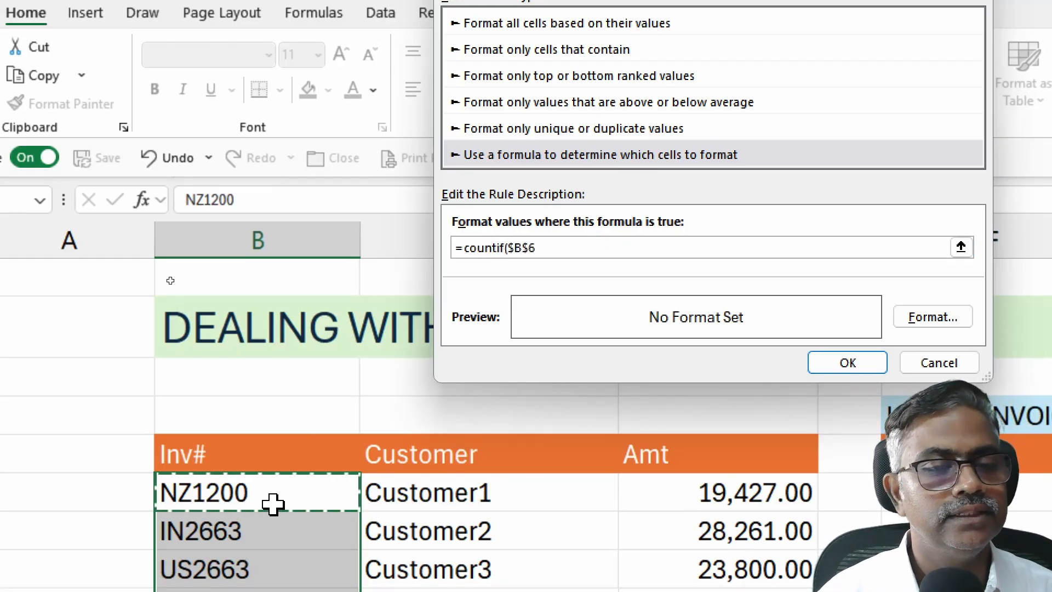
pyautogui.write(':')
pyautogui.click(274, 503)
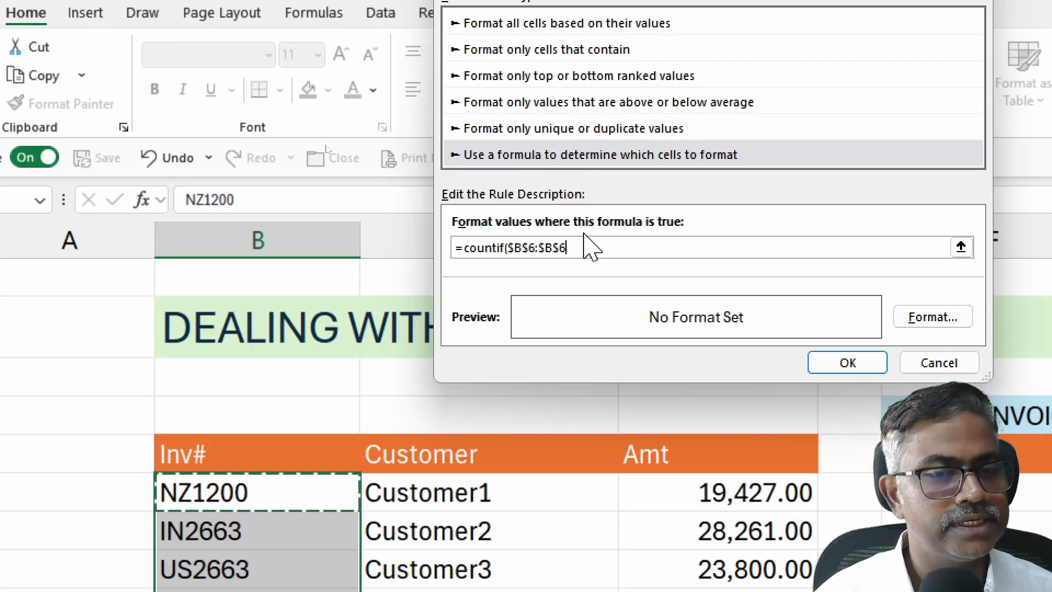
pyautogui.write(',')
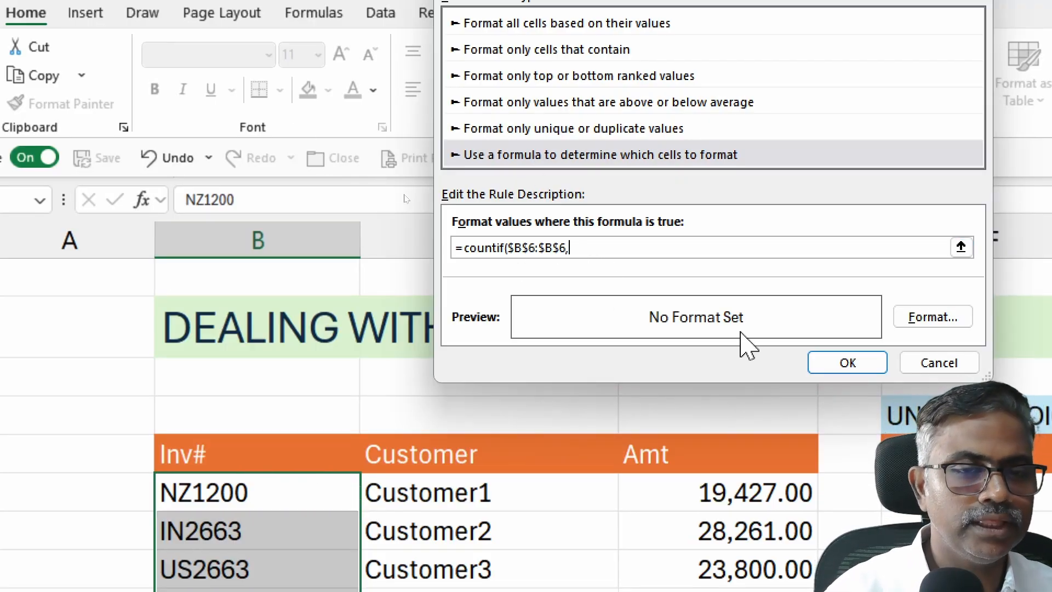
pyautogui.click(322, 497)
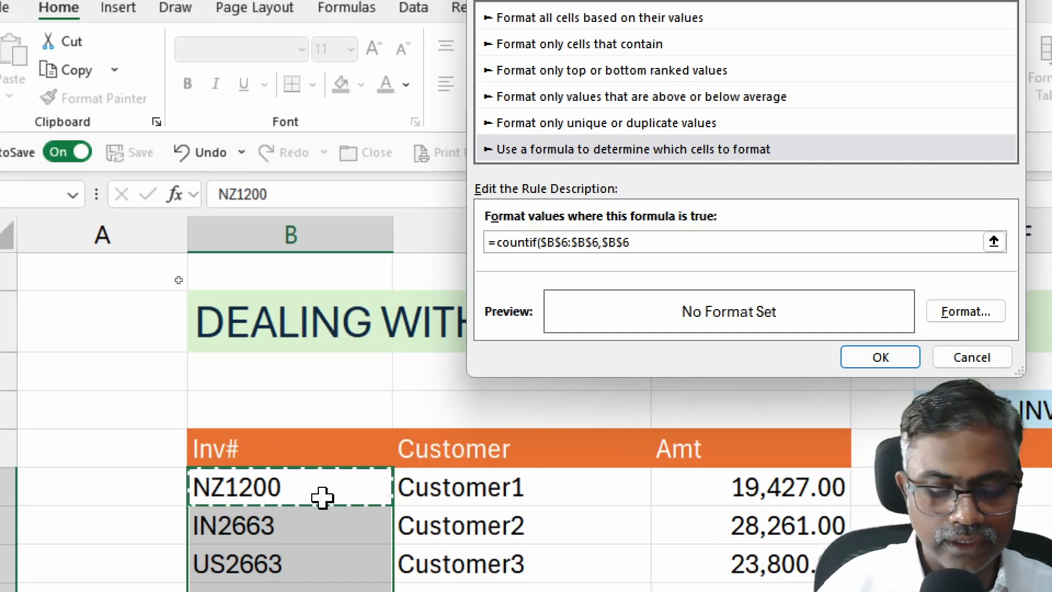
pyautogui.write(')')
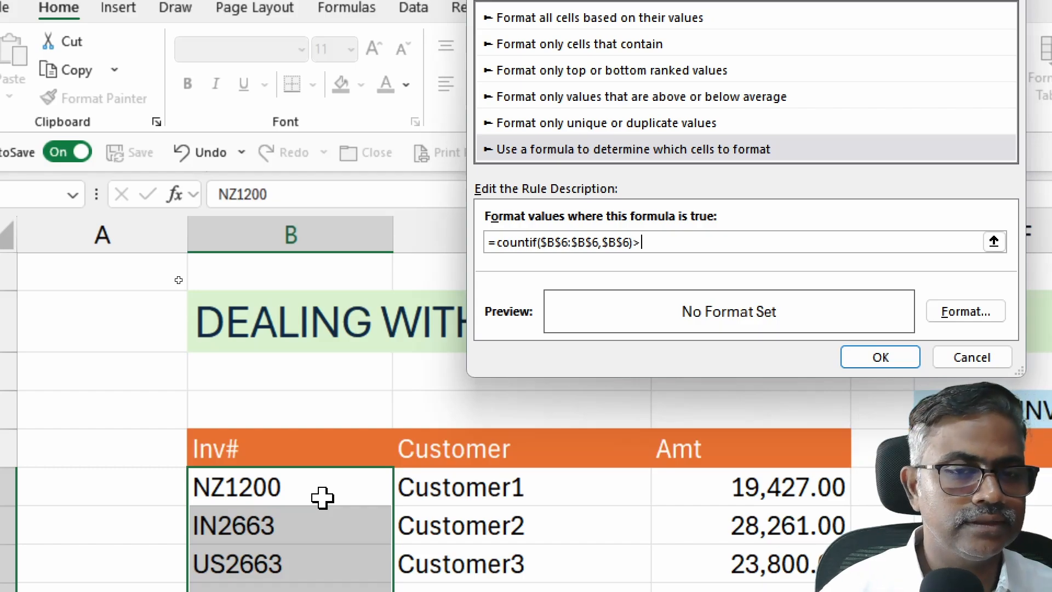
pyautogui.write('>1')
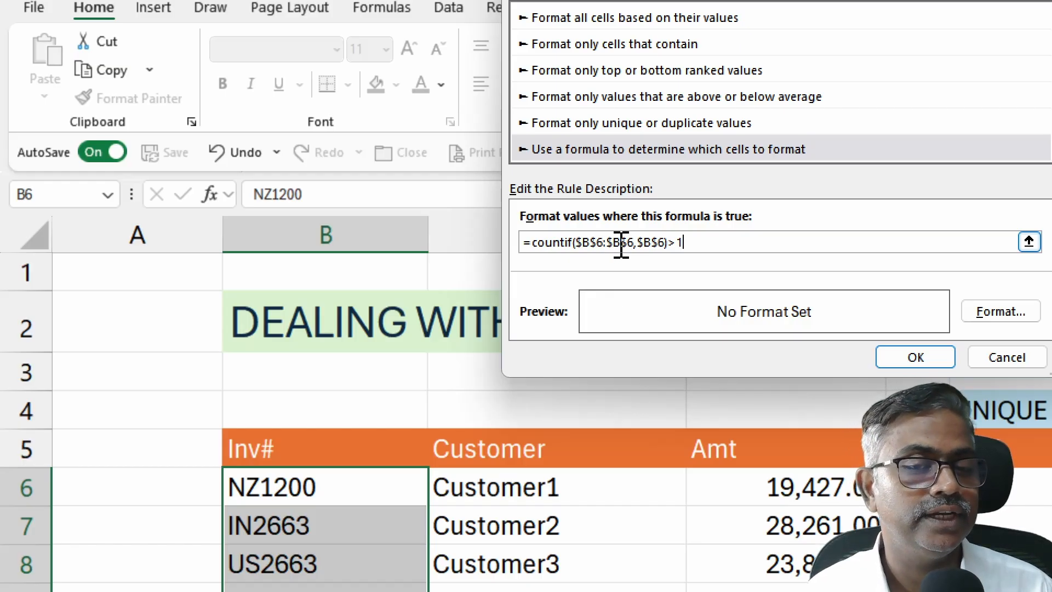
# Step: Unlock the rows of the range's end and the criterion so the rule formula reads =countif($B$6:$B6,$B6)>1
pyautogui.click(622, 244)
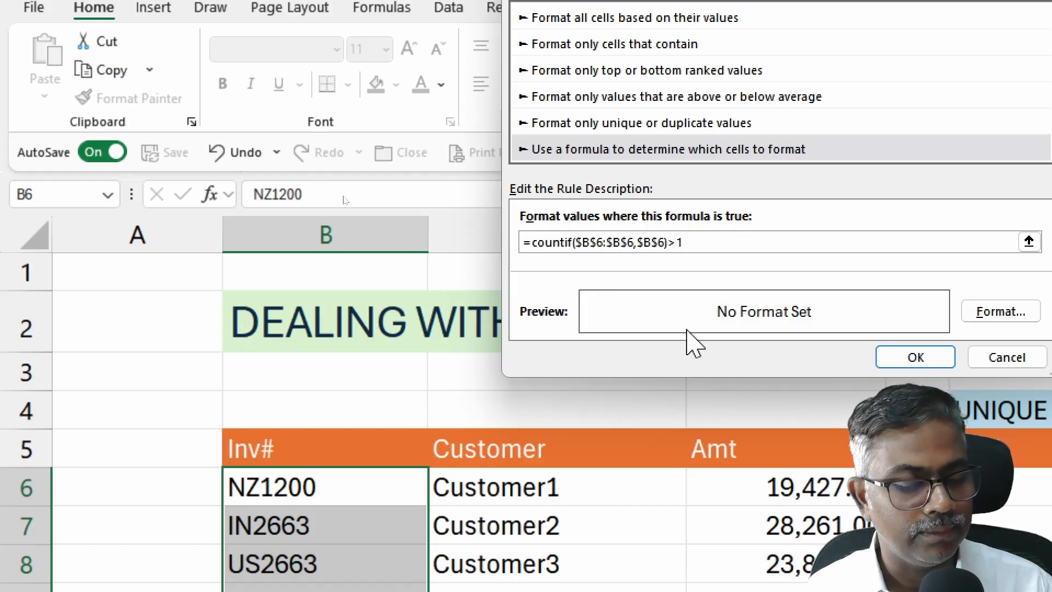
pyautogui.press('F4')
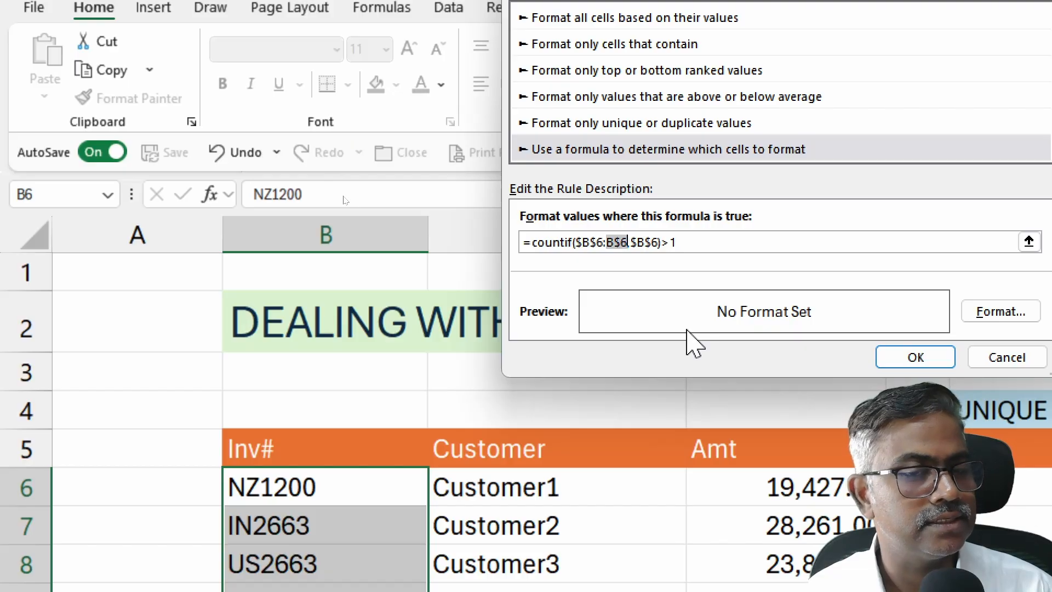
pyautogui.press('F4')
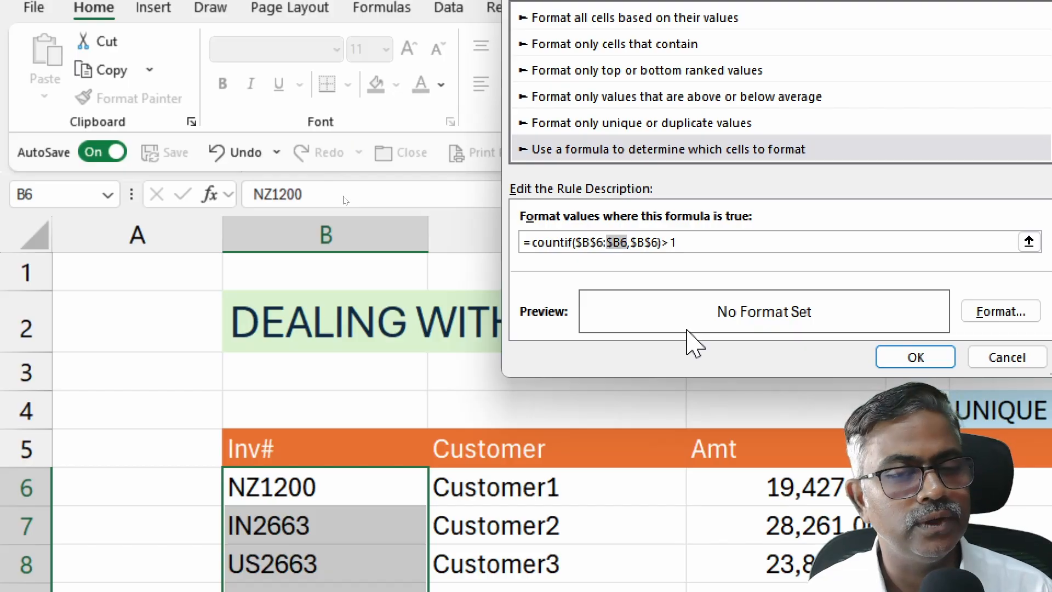
pyautogui.click(642, 240)
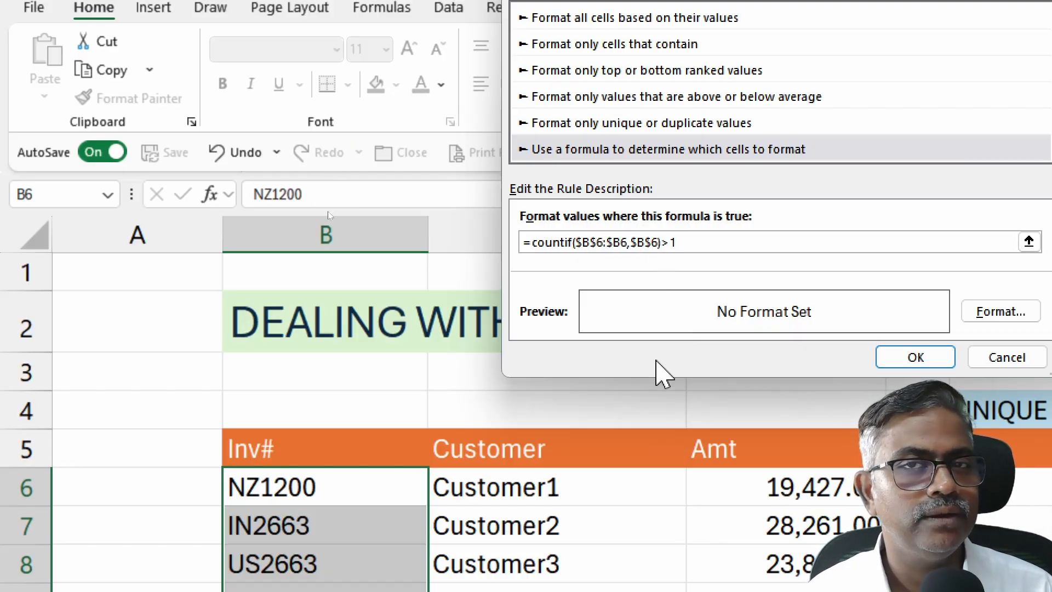
pyautogui.press('F4')
pyautogui.press('F4')
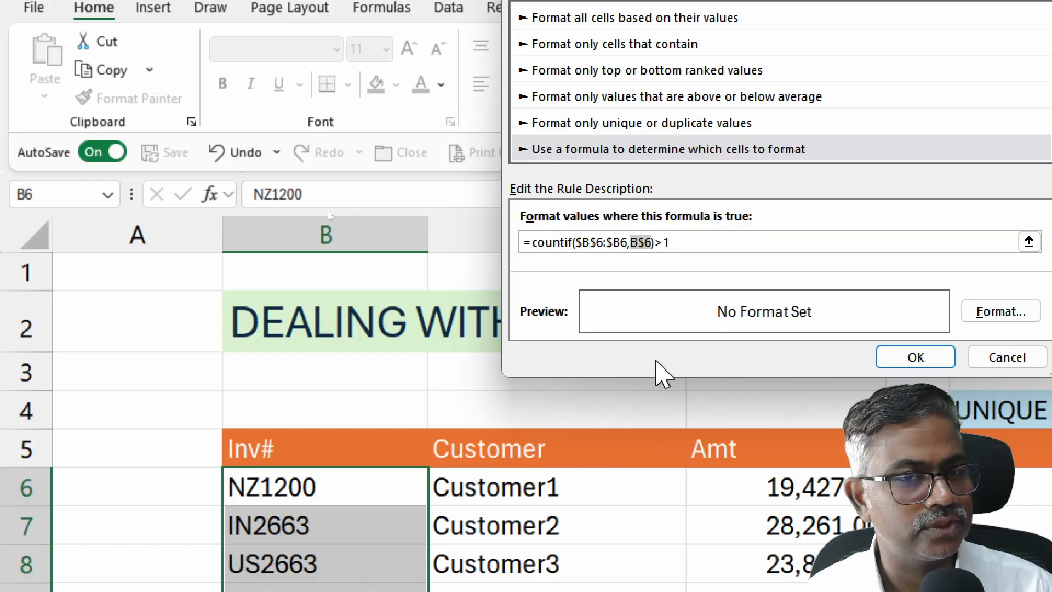
pyautogui.click(651, 241)
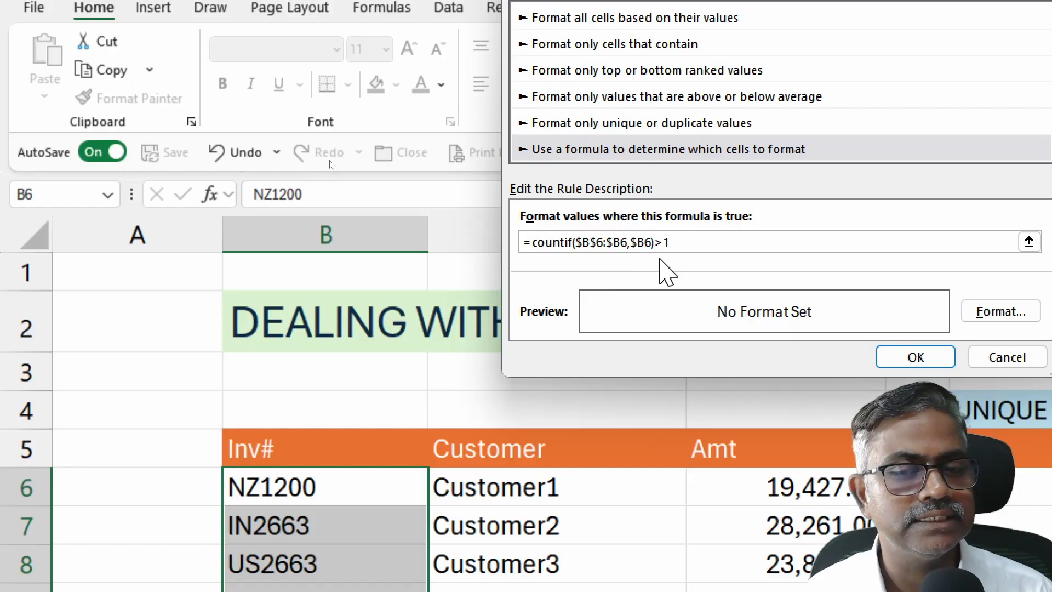
# Step: Give the rule a light blue background fill and apply it to the invoice numbers
pyautogui.click(978, 311)
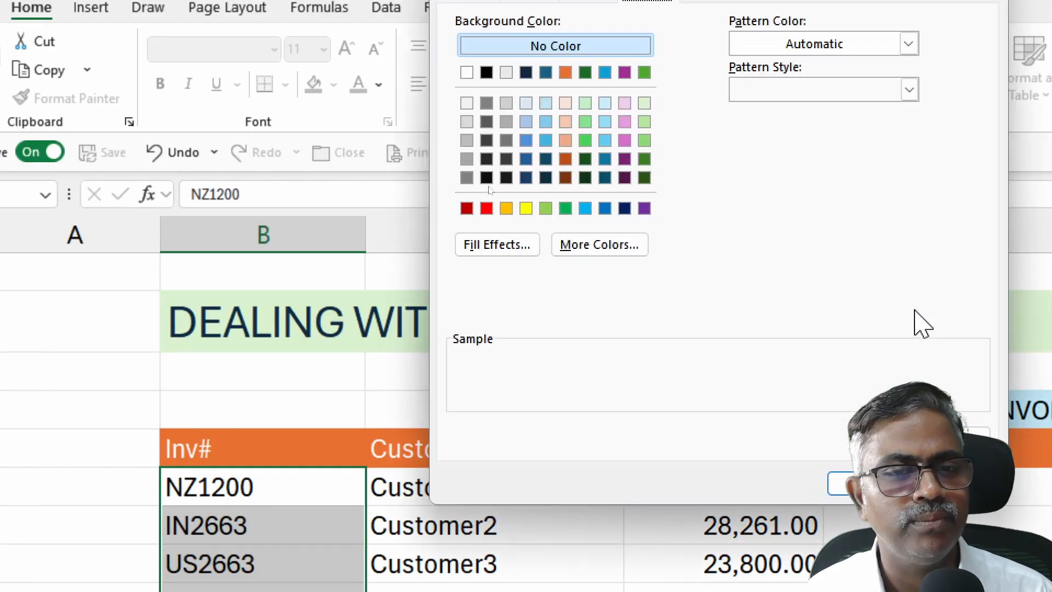
pyautogui.click(605, 104)
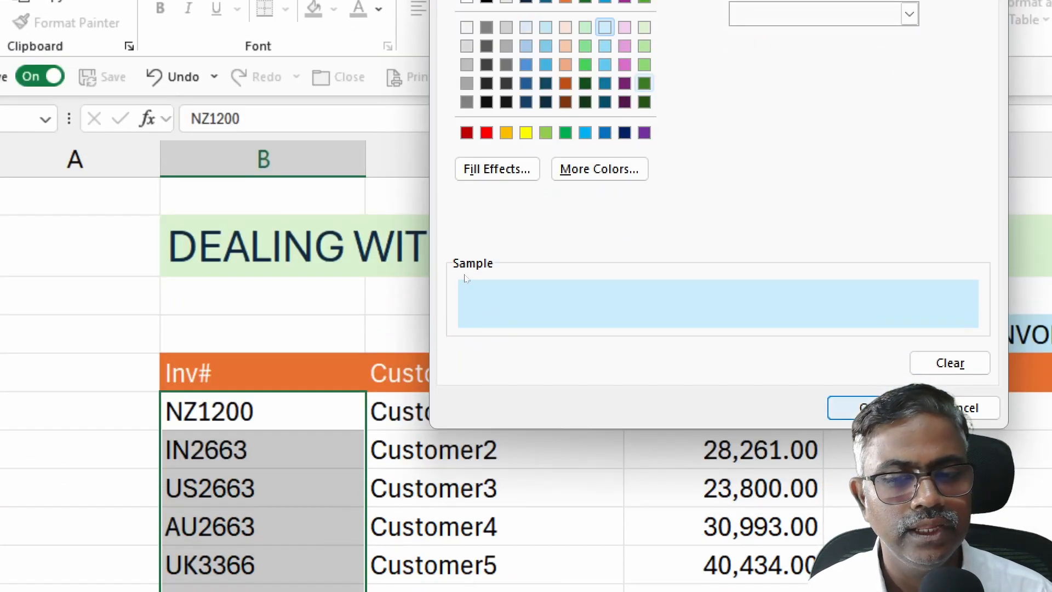
pyautogui.click(855, 408)
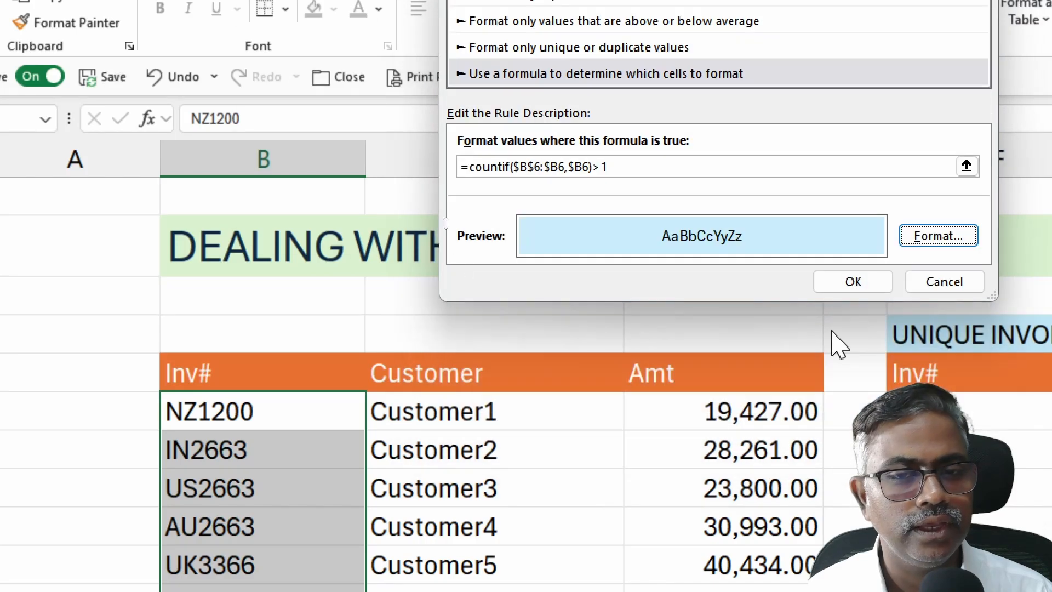
pyautogui.click(862, 283)
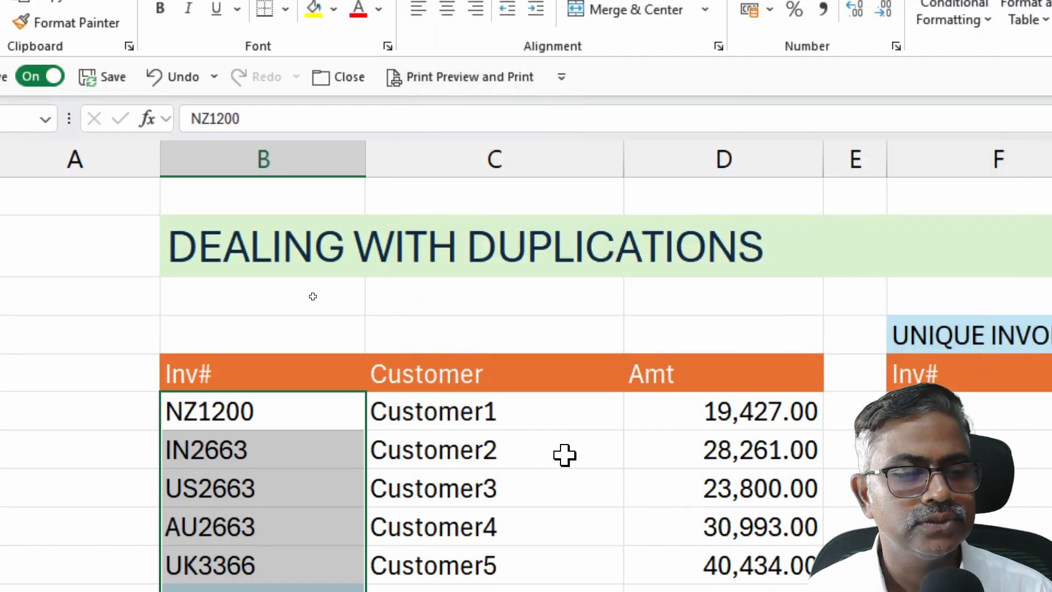
# Step: Compare the highlighted invoice numbers in B11:B12 with the first entries of the list, including the full first transaction row
pyautogui.scroll(-1, 562, 453)
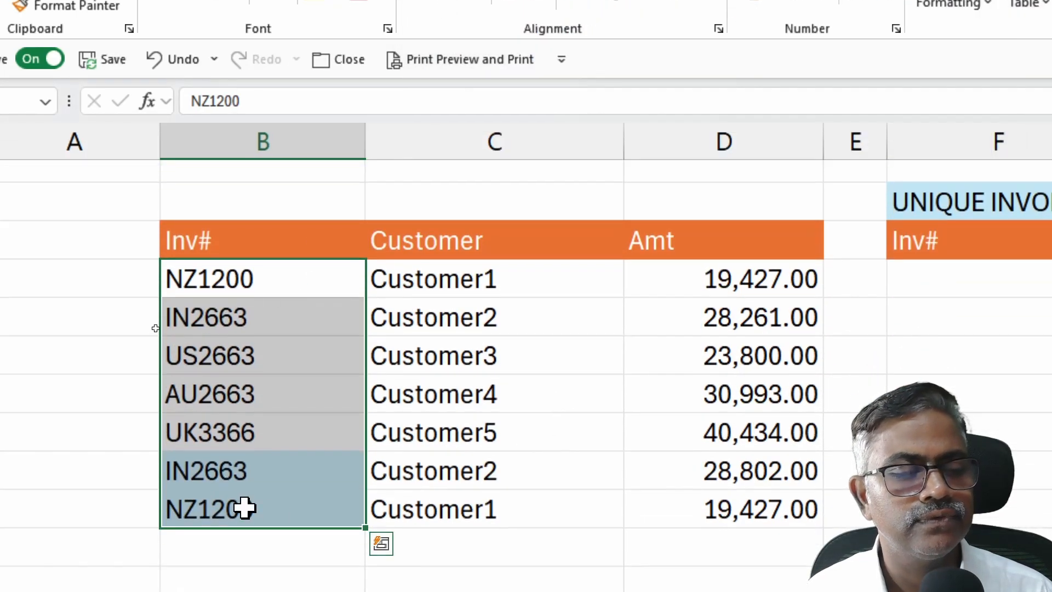
pyautogui.click(284, 479)
pyautogui.click(283, 513)
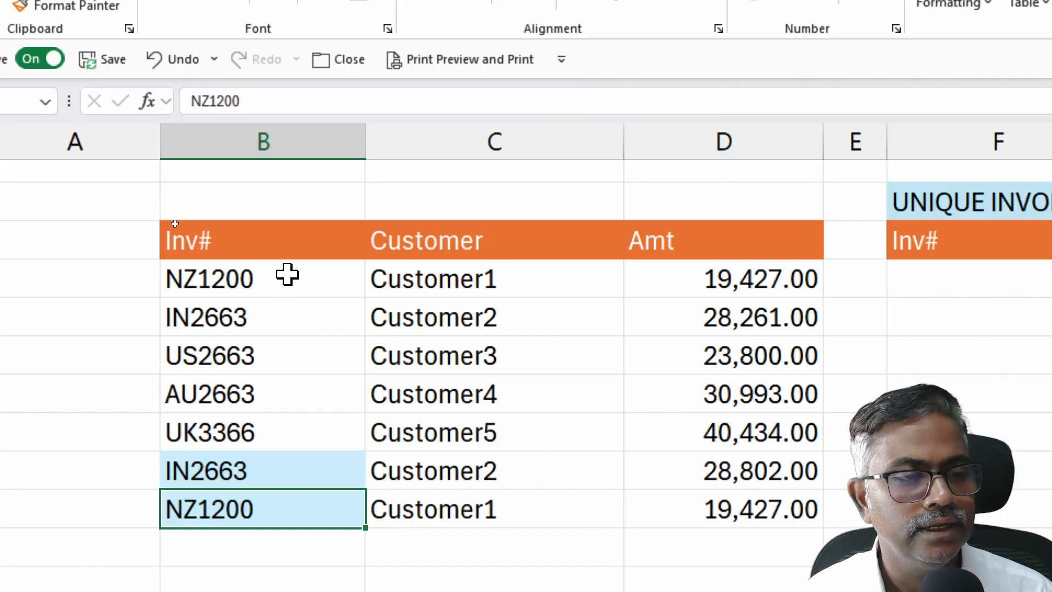
pyautogui.moveTo(287, 277); pyautogui.dragTo(287, 321)
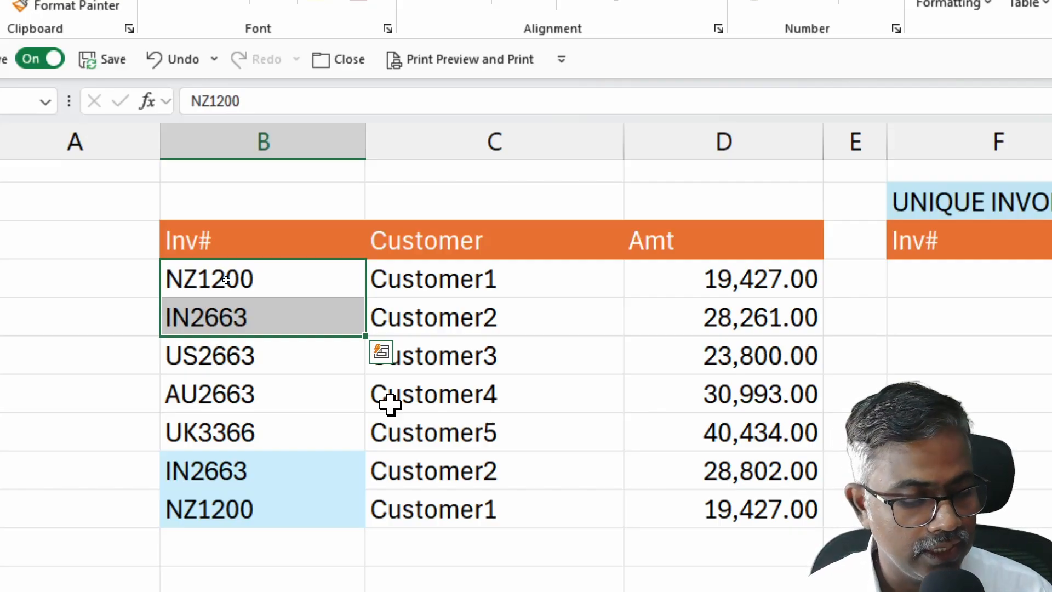
pyautogui.hotkey('ctrl', 'q')
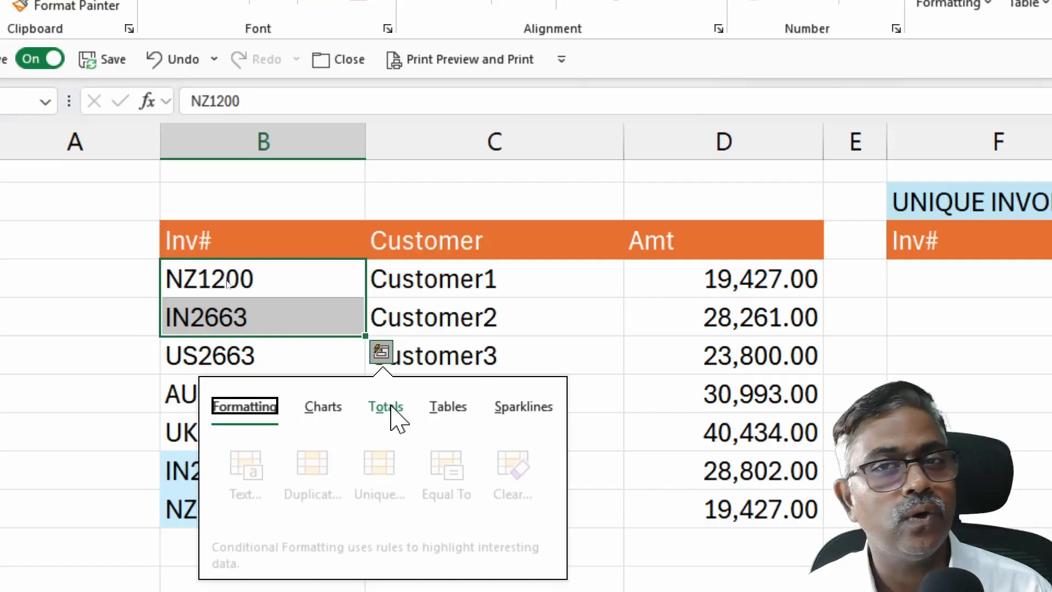
pyautogui.press('Escape')
pyautogui.moveTo(306, 261); pyautogui.dragTo(722, 288)
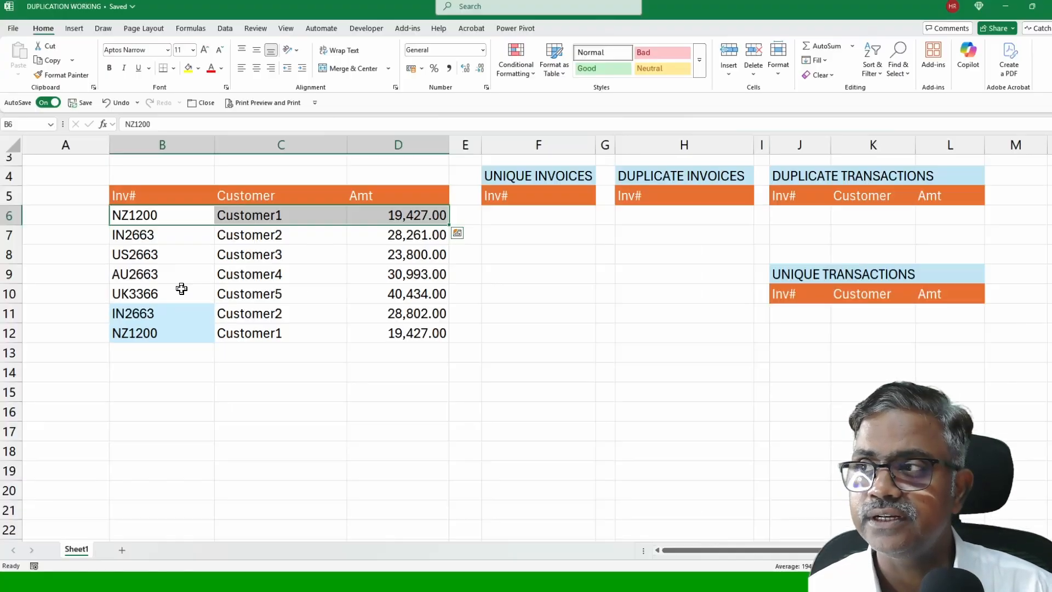
pyautogui.hotkey('ctrl', 'q')
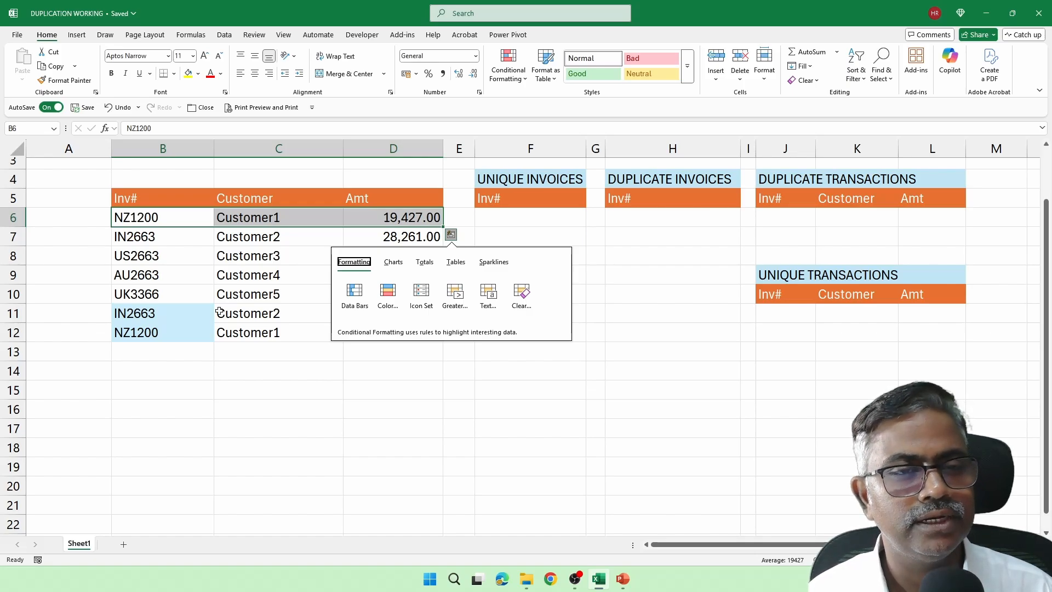
# Step: Clear the conditional formatting rules from the entire sheet
pyautogui.click(514, 82)
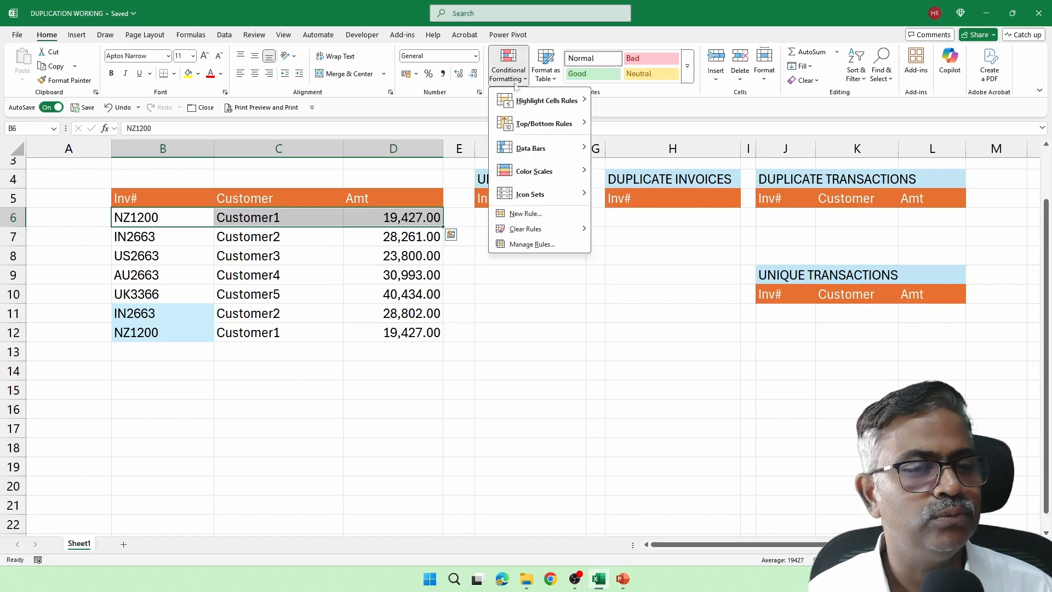
pyautogui.moveTo(542, 227)
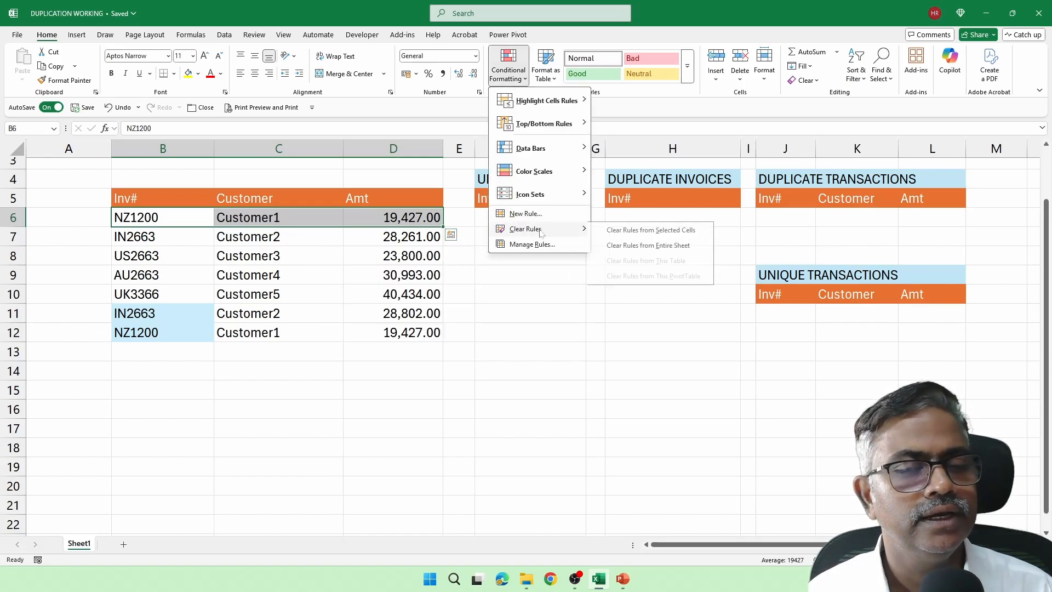
pyautogui.click(646, 247)
pyautogui.click(69, 225)
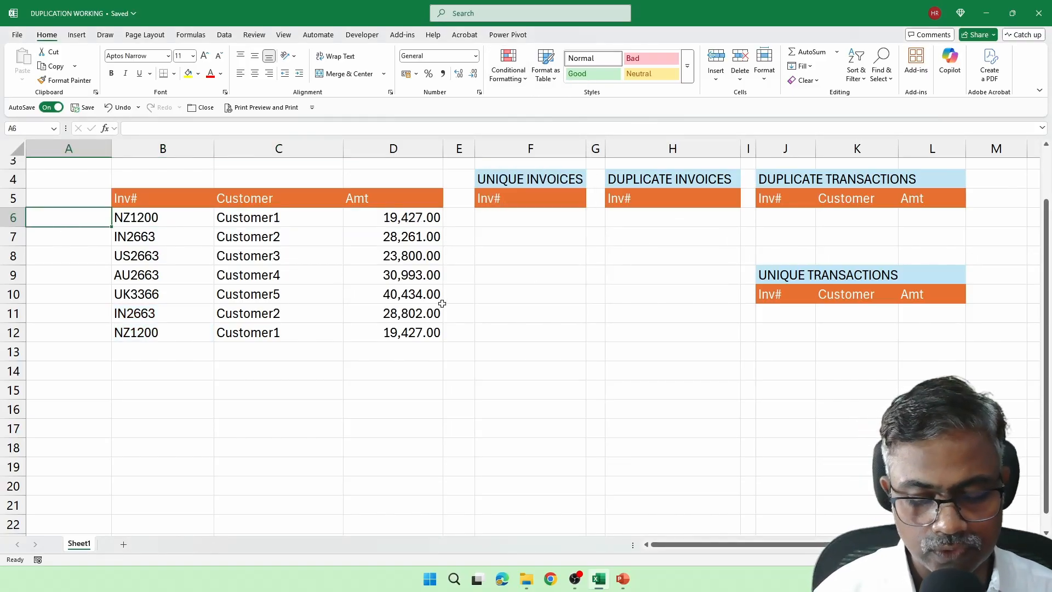
pyautogui.write('=conca')
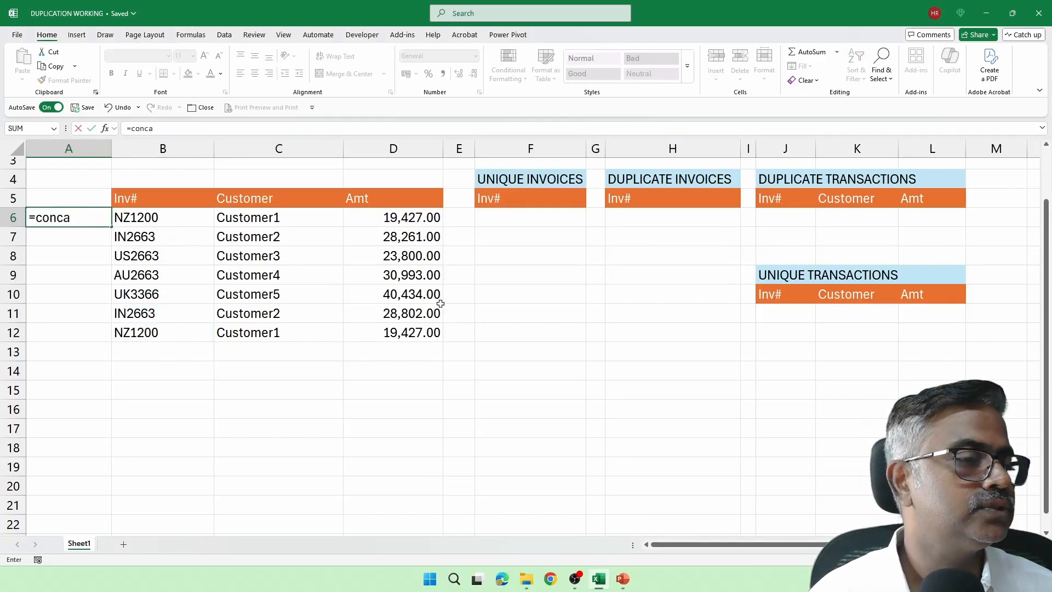
pyautogui.press('Escape')
# Step: Enter the heading "Helper" in cell A5 beside the invoice table
pyautogui.click(96, 199)
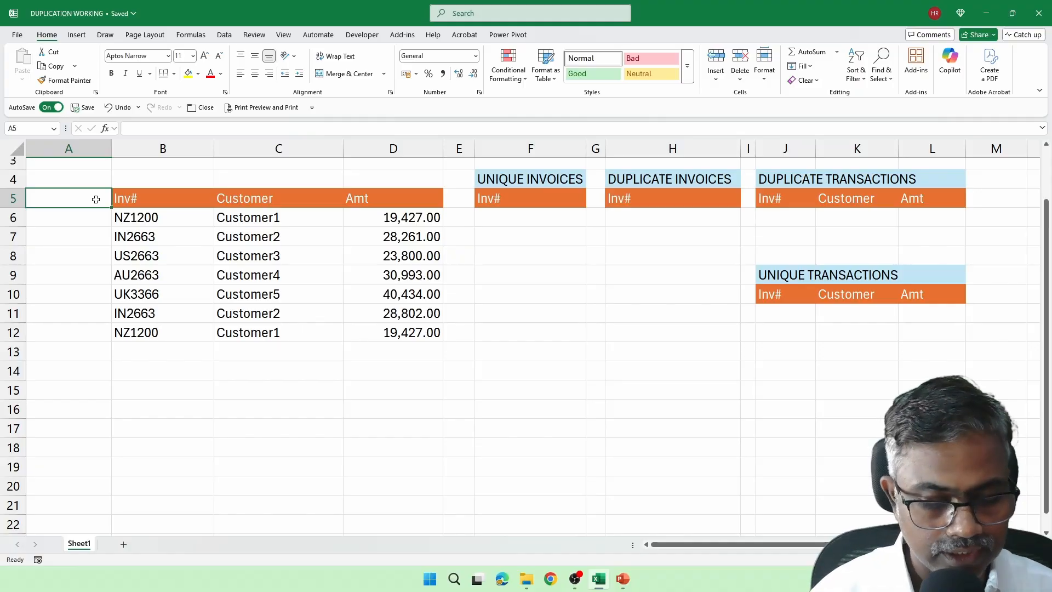
pyautogui.write('Helper')
pyautogui.press('Return')
# Step: Enter =CONCAT(B6:D6) in A6 and fill the formula down the Helper column to A12
pyautogui.write('=conc')
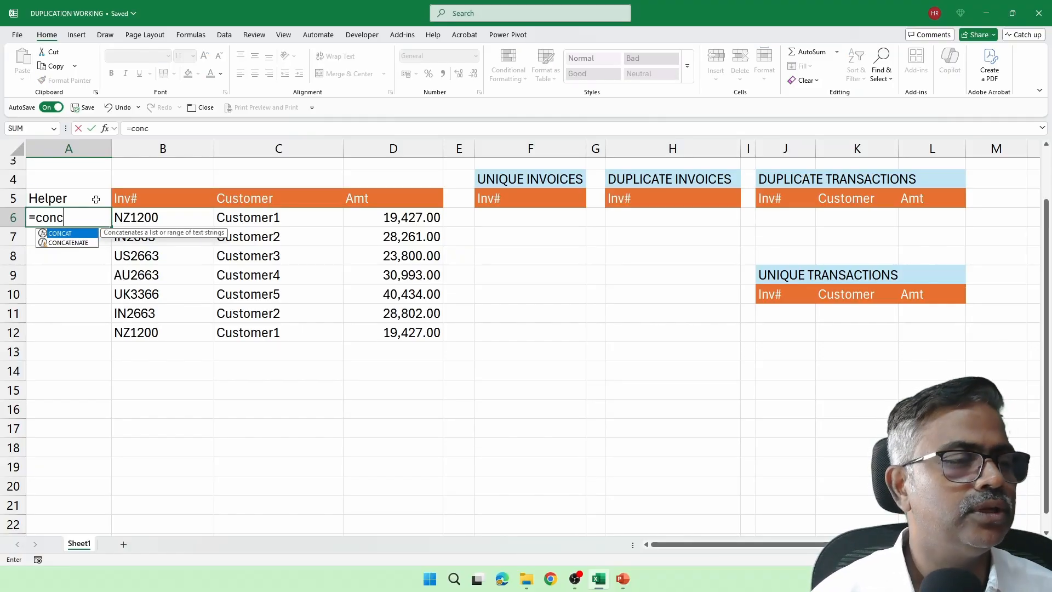
pyautogui.press('Tab')
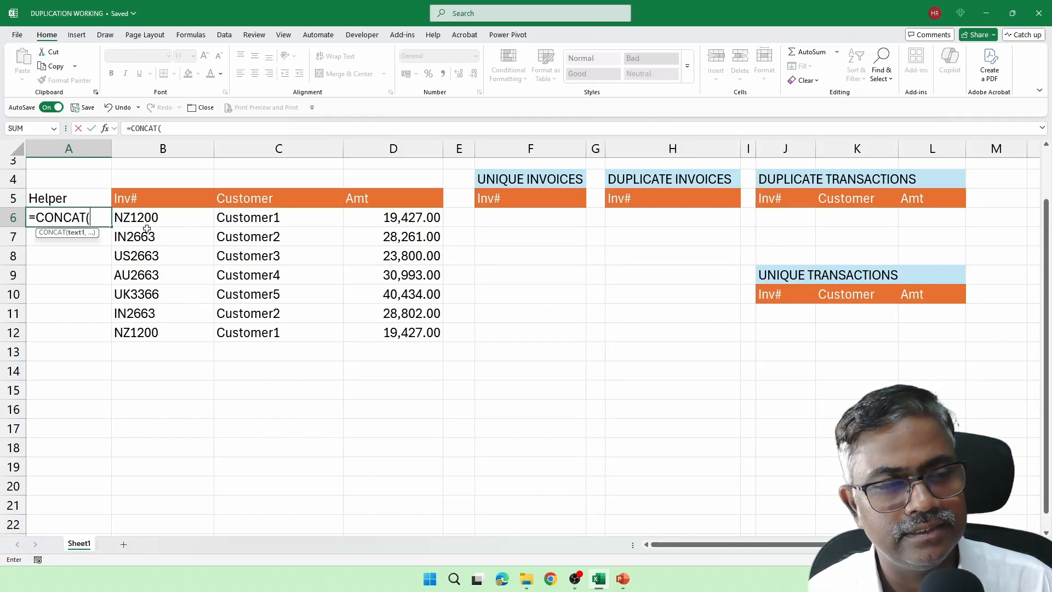
pyautogui.moveTo(151, 221); pyautogui.dragTo(359, 218)
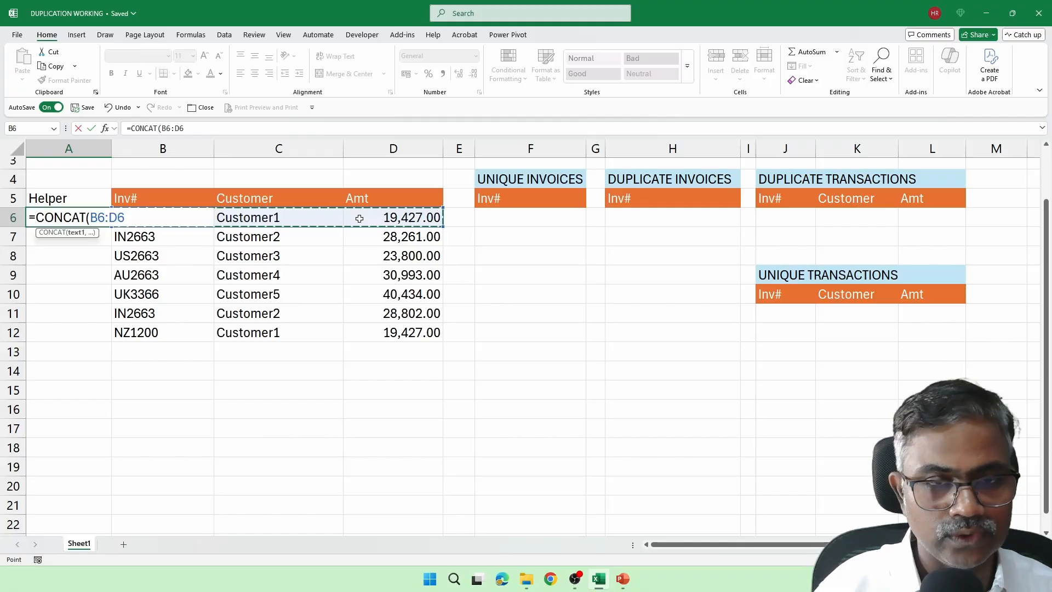
pyautogui.press('Return')
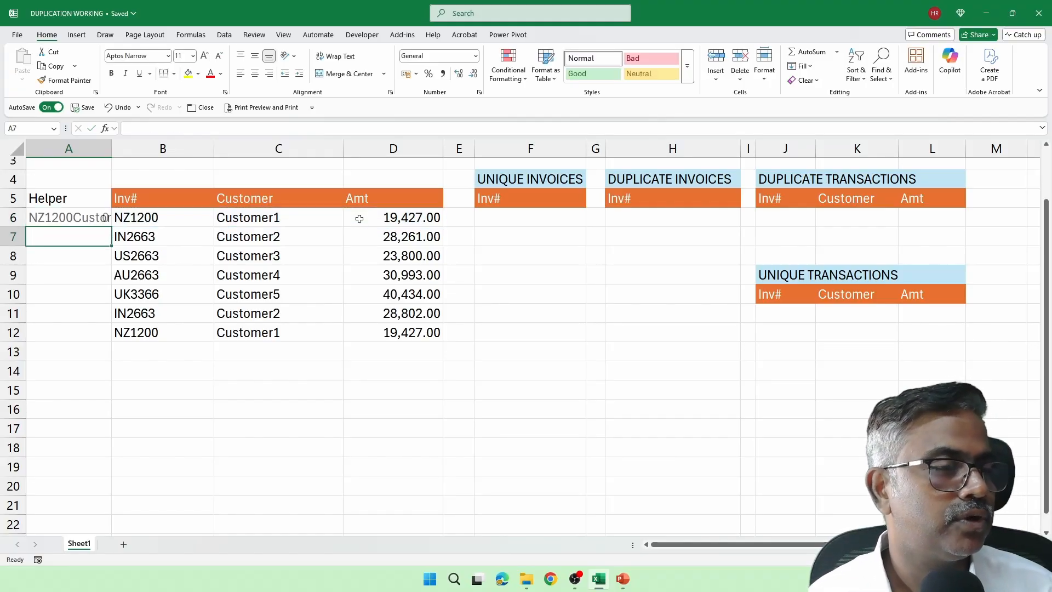
pyautogui.click(77, 215)
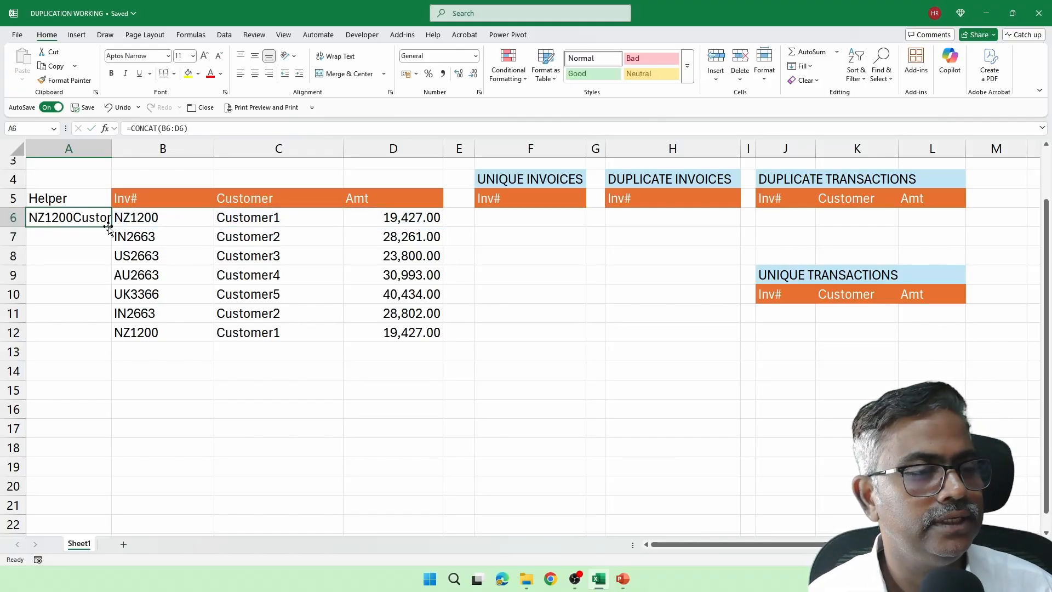
pyautogui.moveTo(113, 228); pyautogui.dragTo(106, 333)
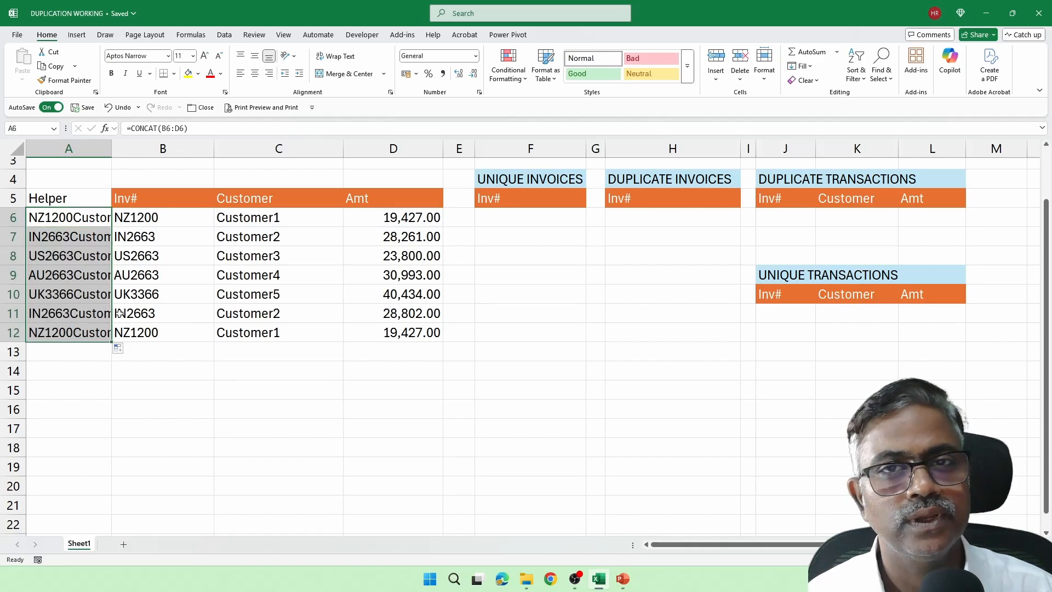
# Step: Start a formula-based conditional formatting rule for the transactions in B6:D12, beginning its formula with =countif(
pyautogui.click(158, 255)
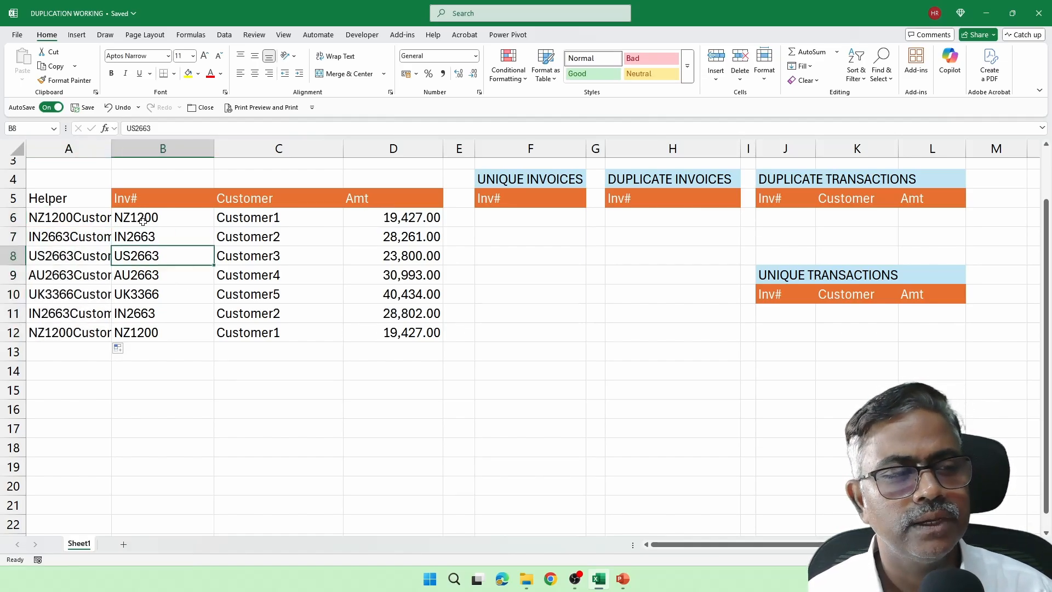
pyautogui.moveTo(142, 222); pyautogui.dragTo(416, 334)
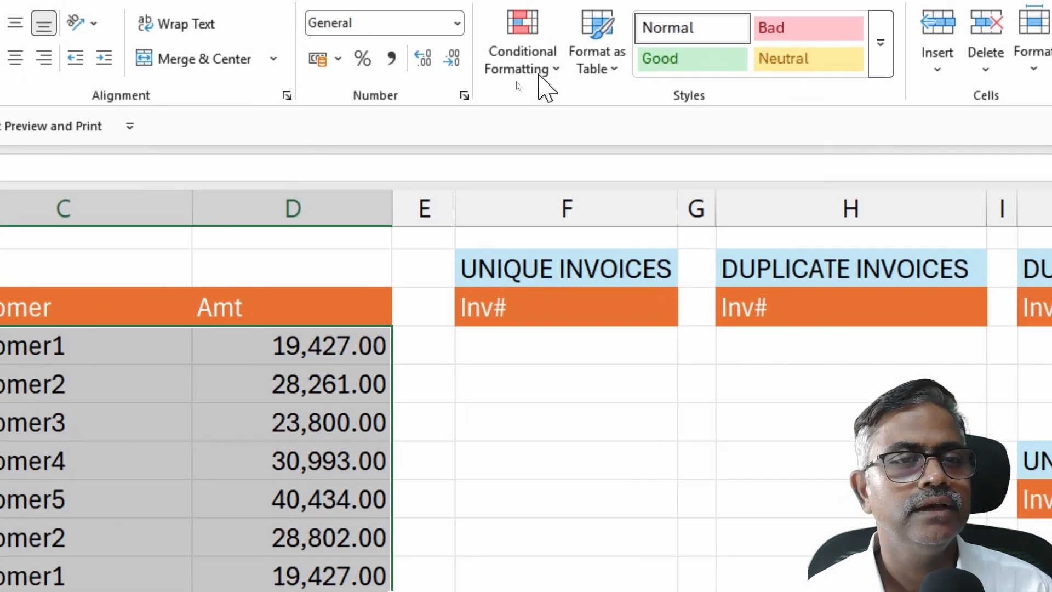
pyautogui.click(509, 70)
pyautogui.click(580, 338)
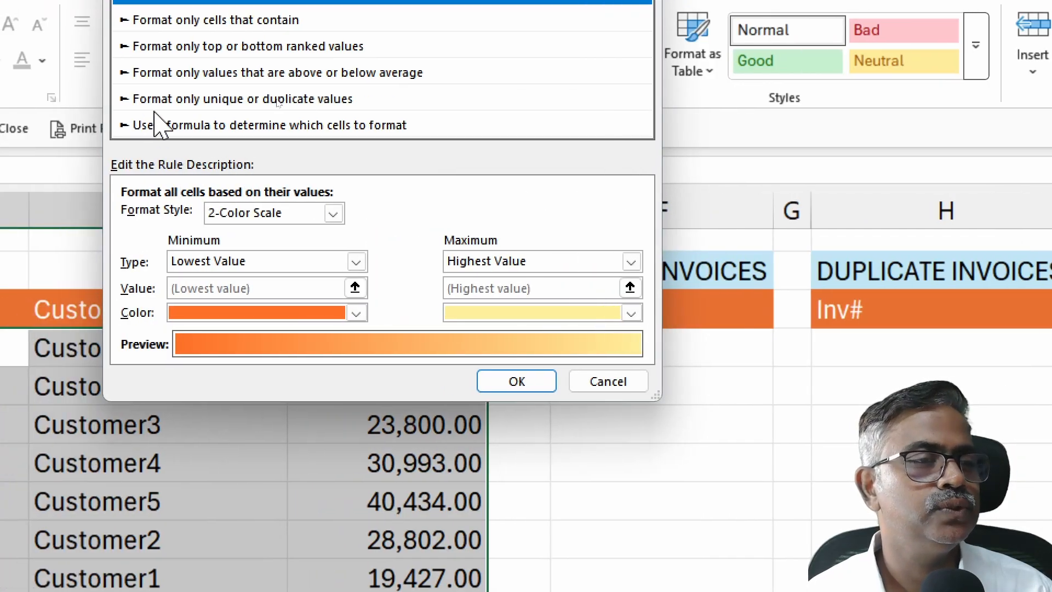
pyautogui.click(159, 125)
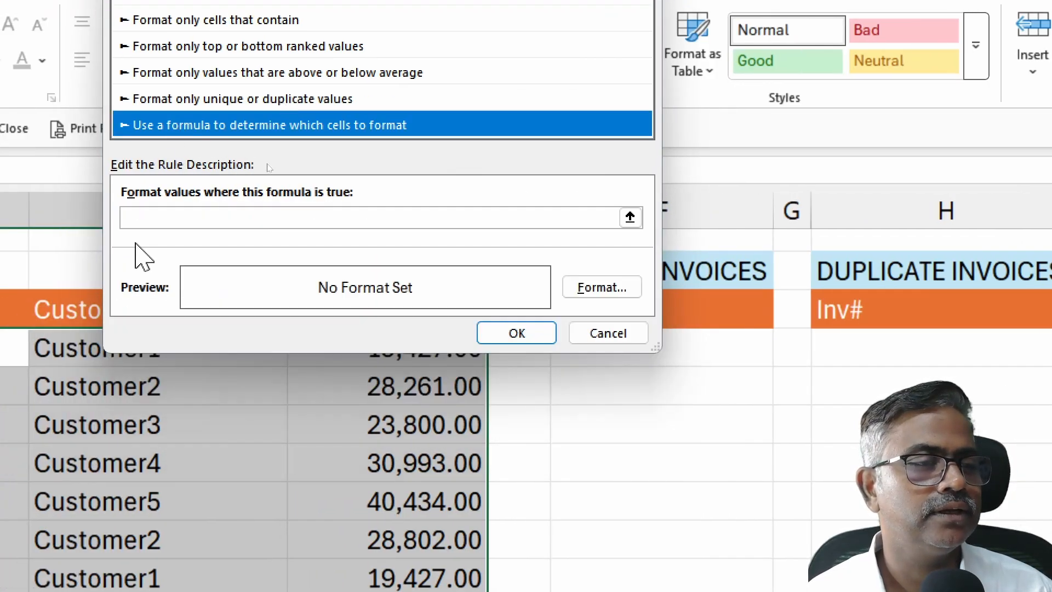
pyautogui.click(140, 218)
pyautogui.write('=countif')
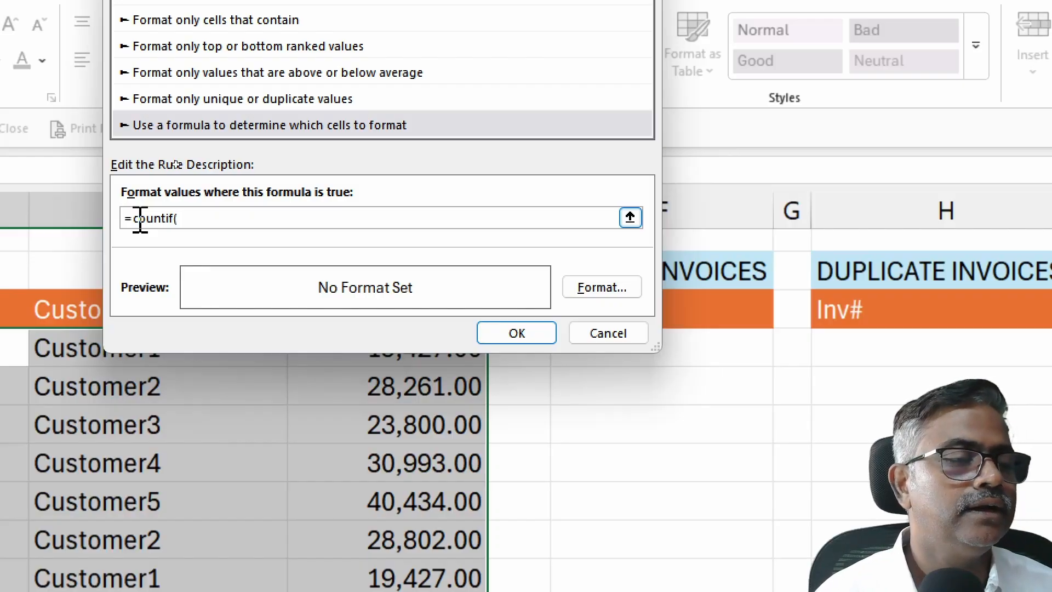
pyautogui.write('(')
pyautogui.click(122, 341)
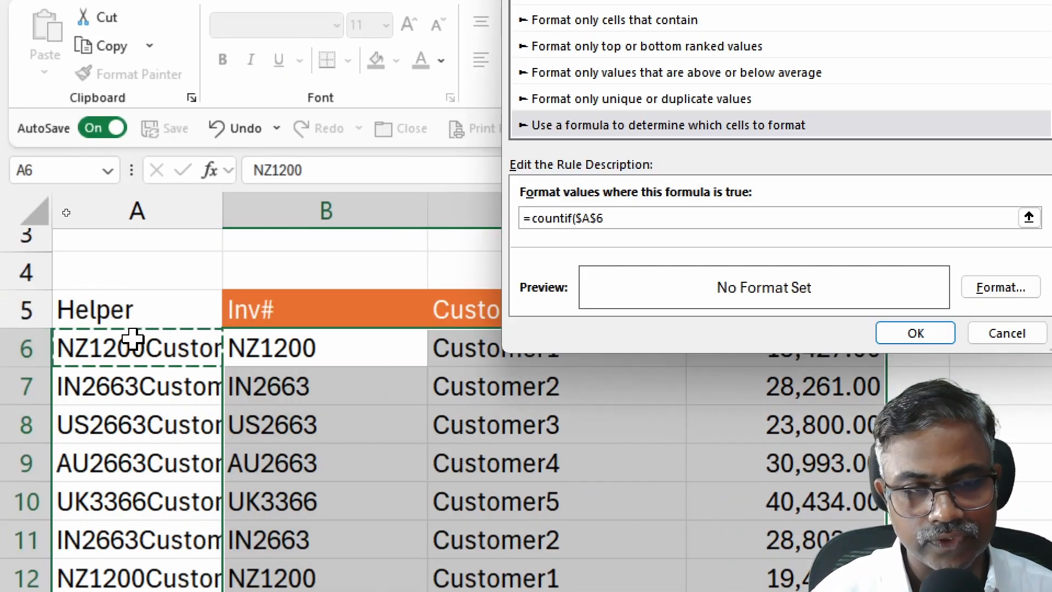
pyautogui.write(':')
pyautogui.click(133, 340)
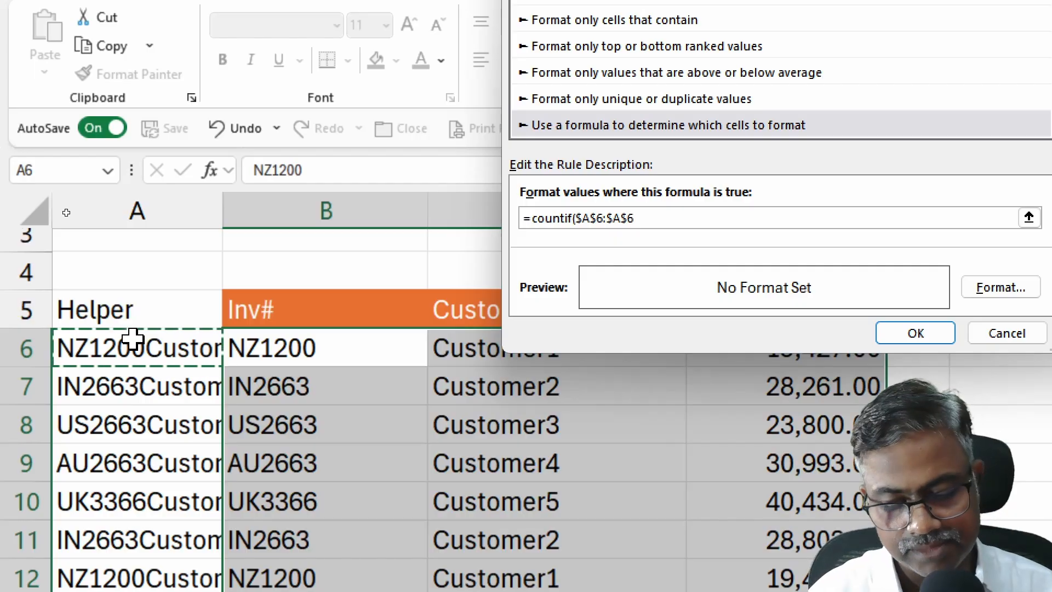
pyautogui.write(',')
pyautogui.click(130, 336)
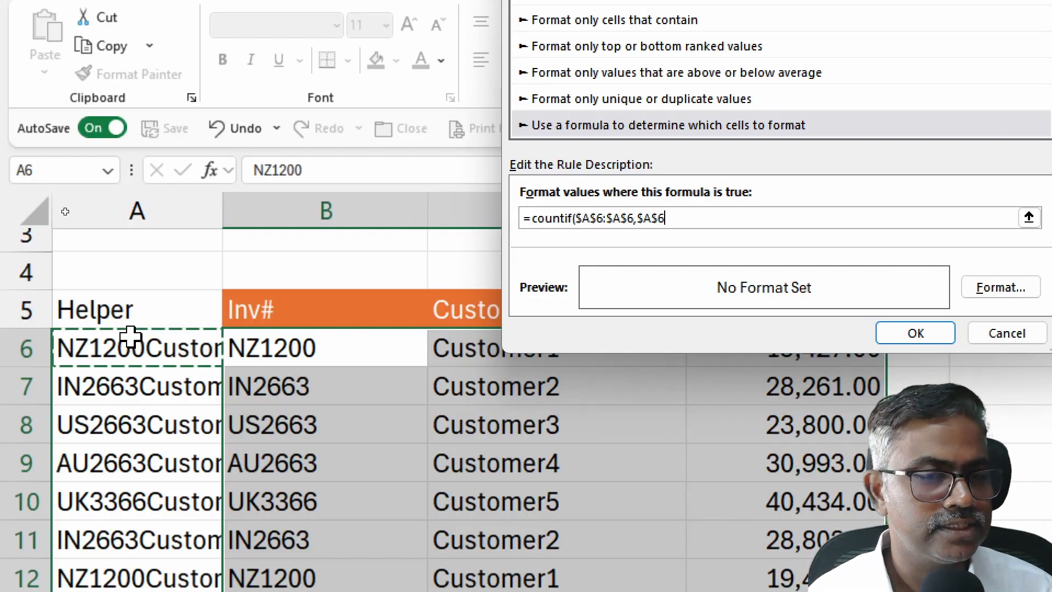
pyautogui.write(')')
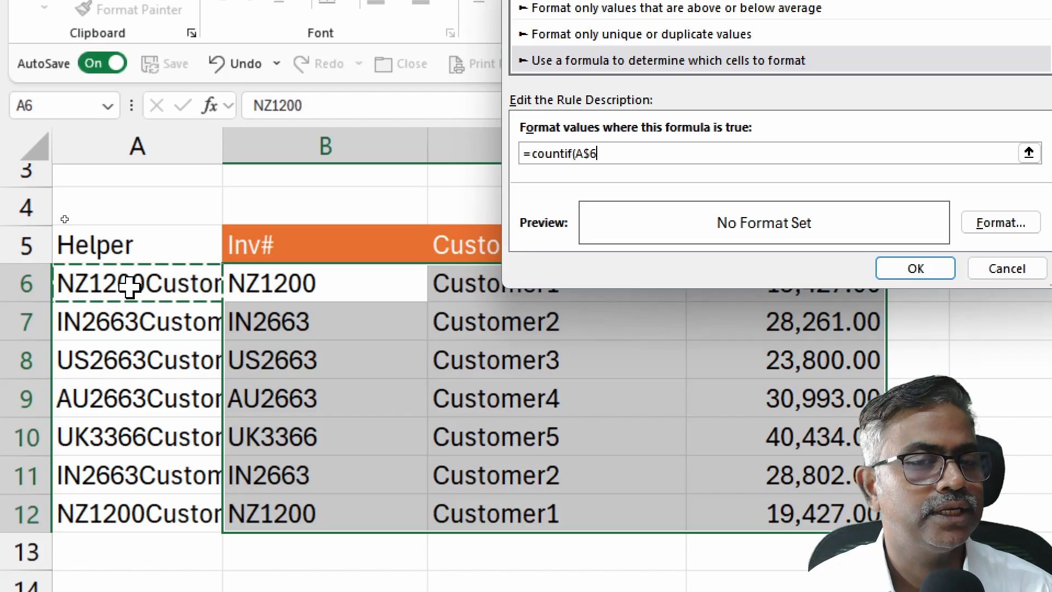
# Step: Complete the rule formula as =countif($A$6:$A6,$A6)>1, anchoring only the start row of the helper range
pyautogui.press('F4')
pyautogui.press('F4')
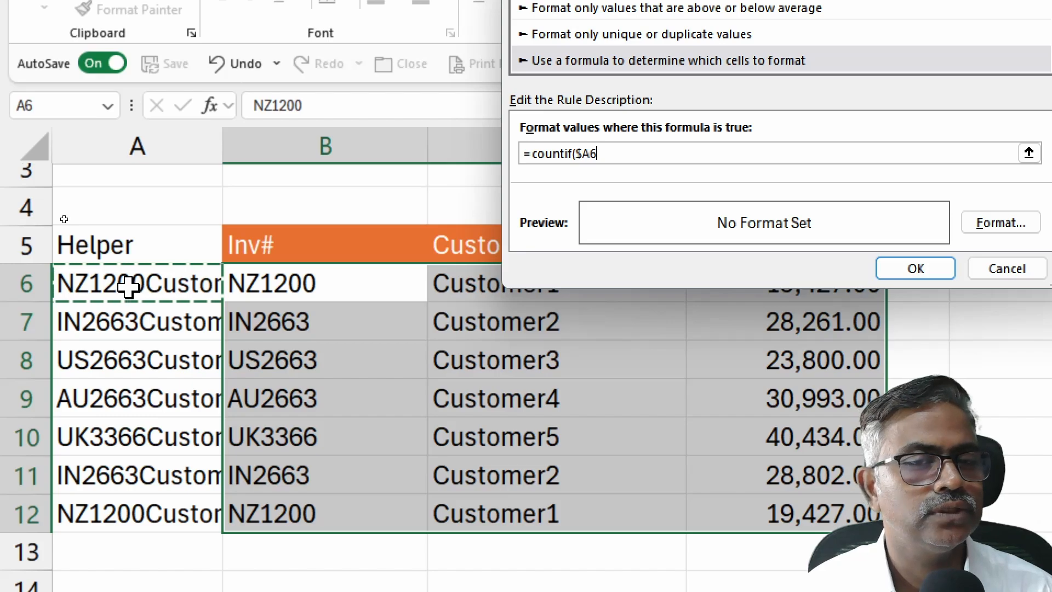
pyautogui.write(':')
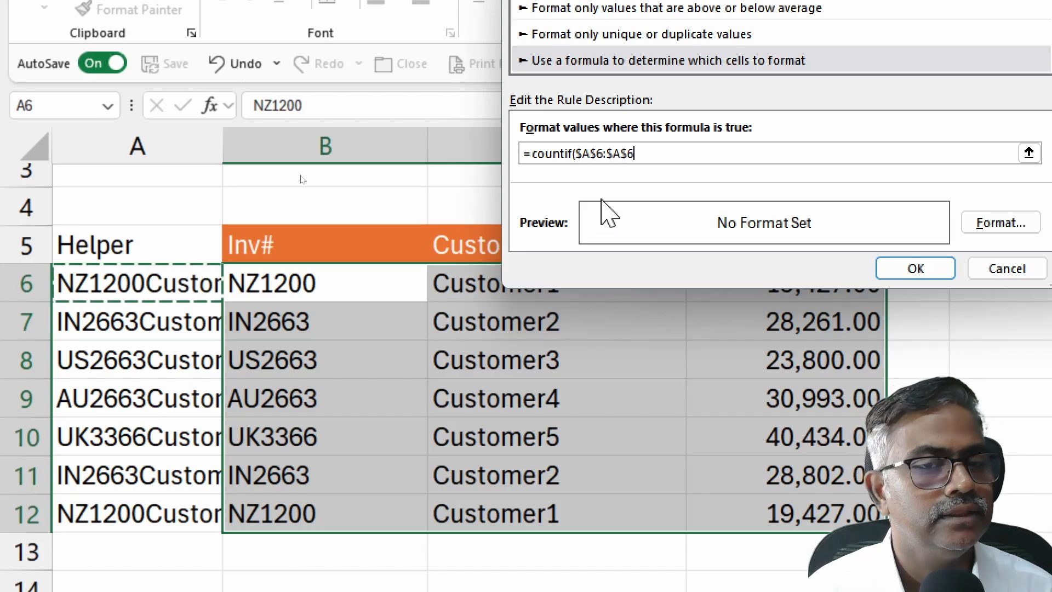
pyautogui.press('F4')
pyautogui.press('F4')
pyautogui.write(',')
pyautogui.click(143, 277)
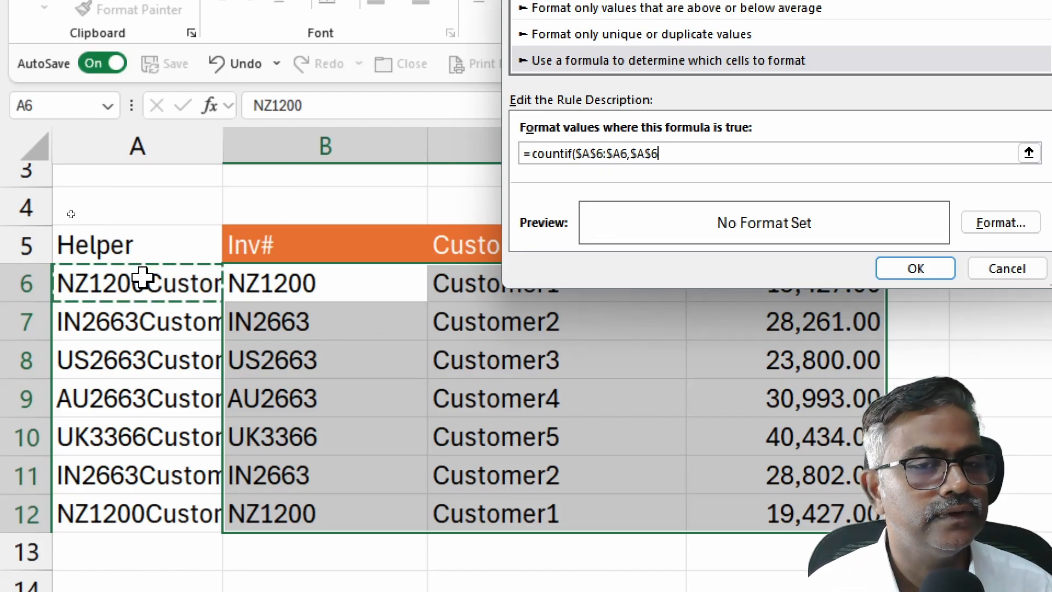
pyautogui.press('F4')
pyautogui.press('F4')
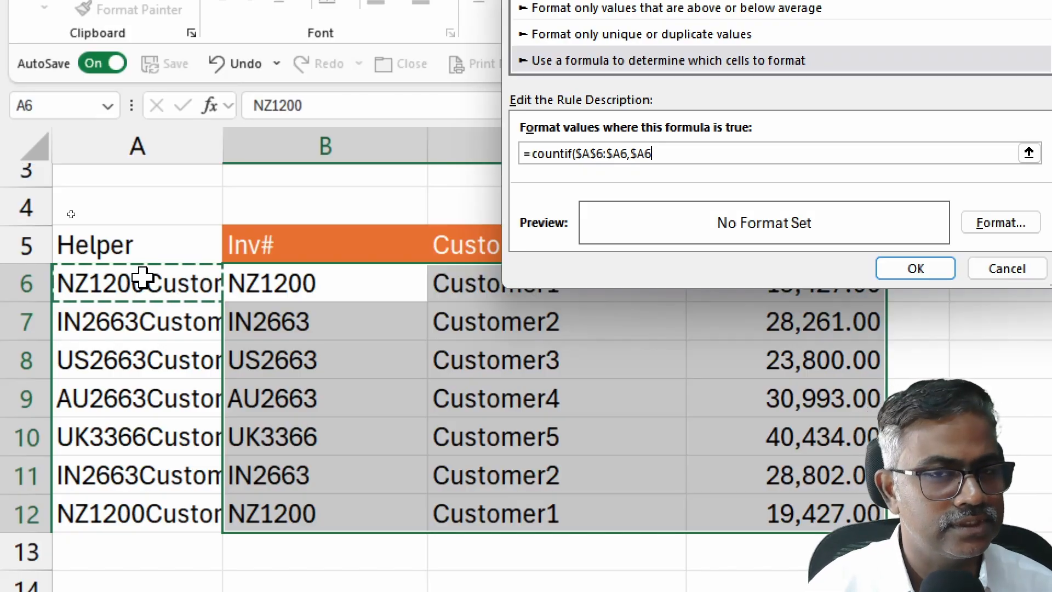
pyautogui.write(')>1')
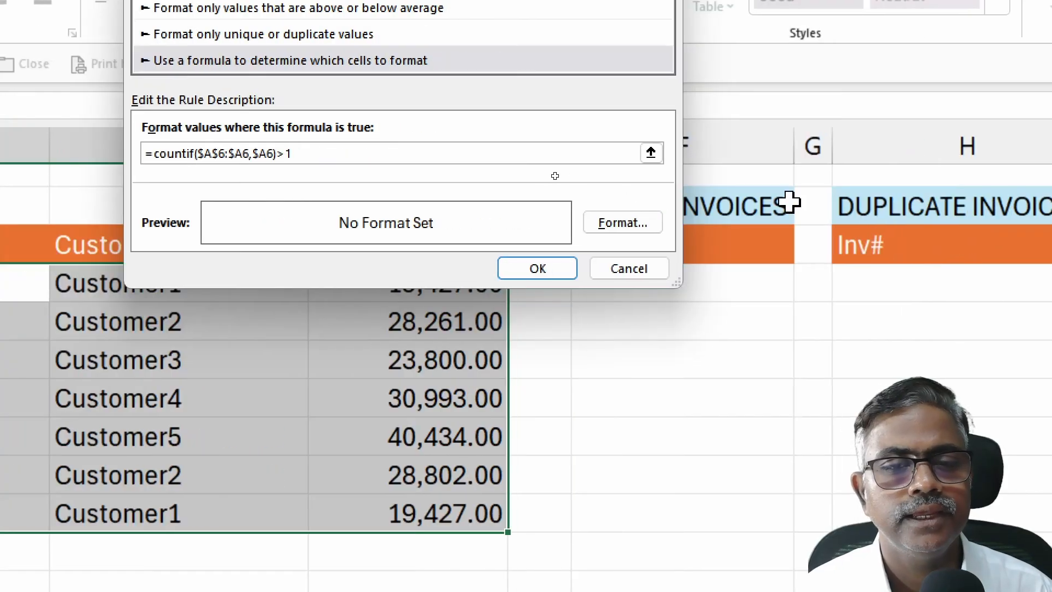
# Step: Give the rule a light blue background fill and apply it to the transaction rows
pyautogui.click(605, 231)
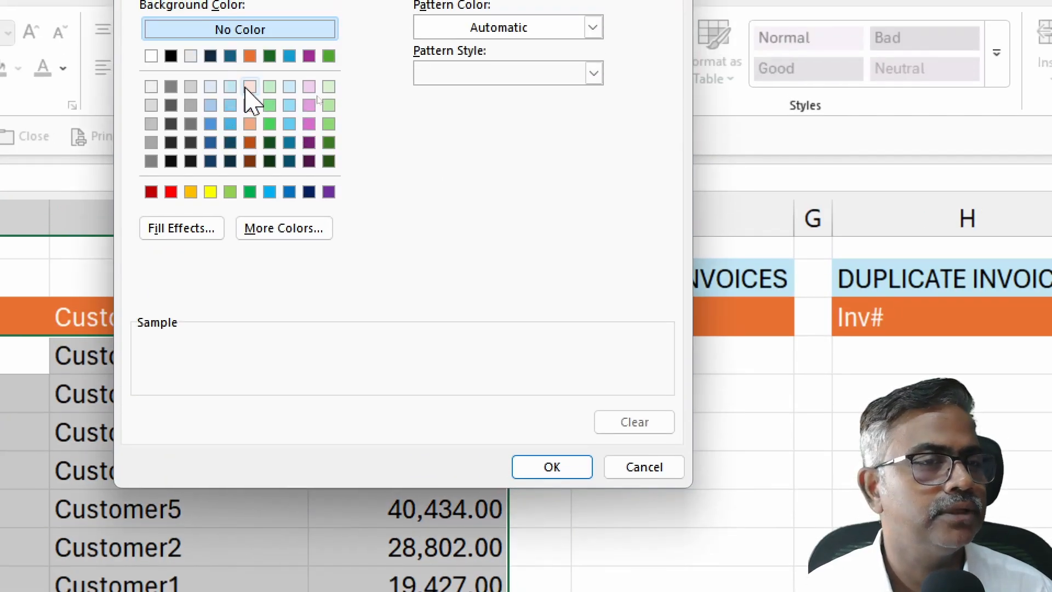
pyautogui.click(289, 106)
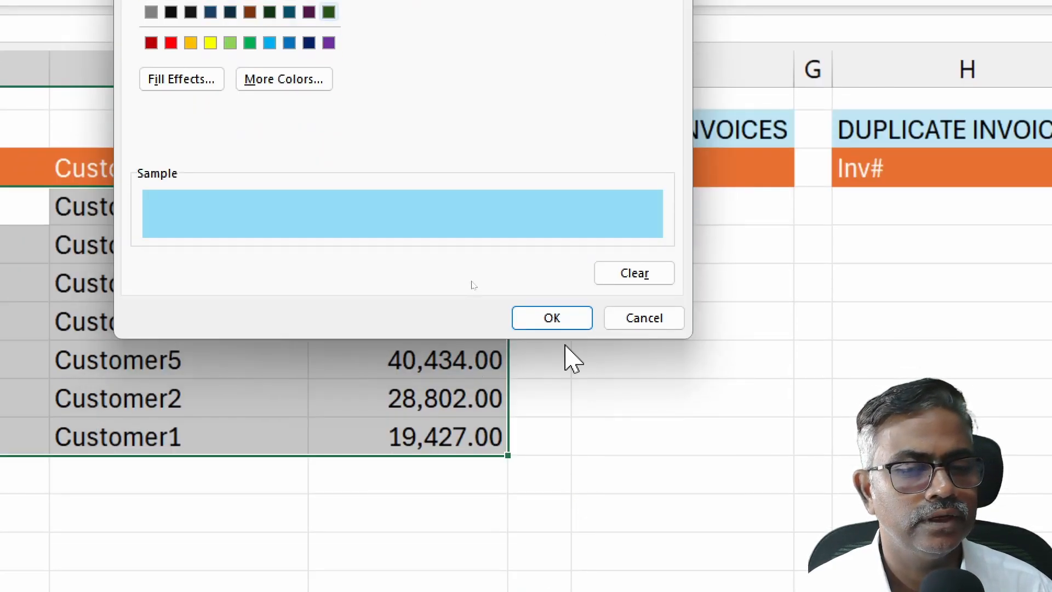
pyautogui.click(553, 319)
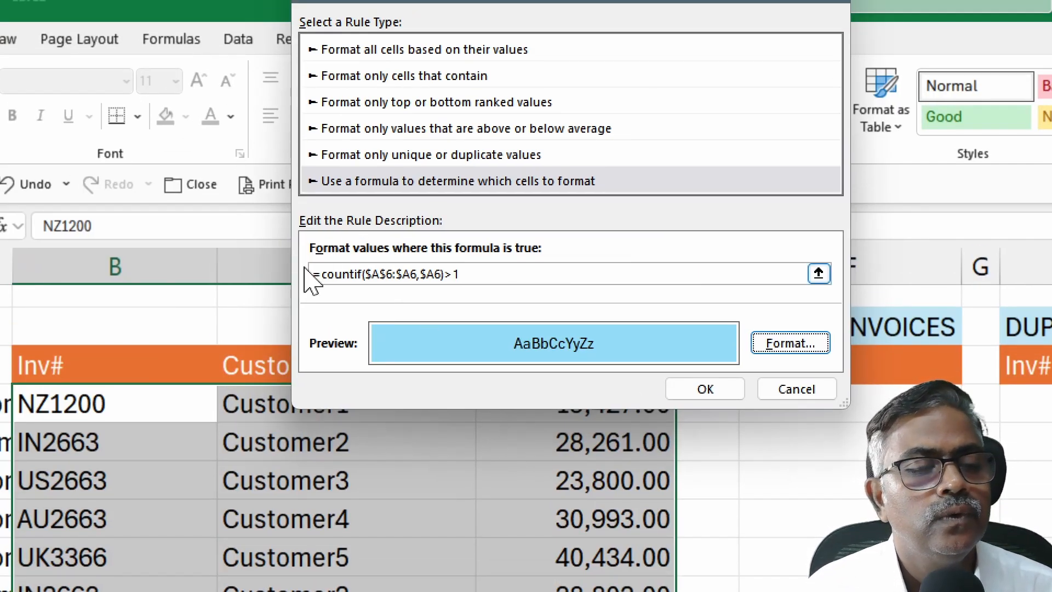
pyautogui.click(417, 274)
pyautogui.write(',')
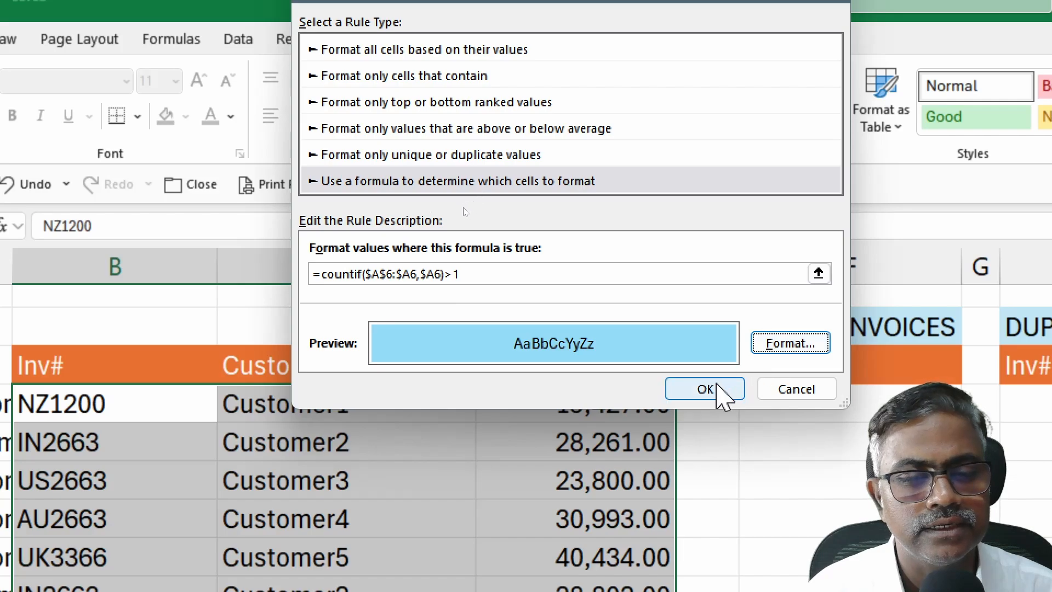
pyautogui.click(707, 389)
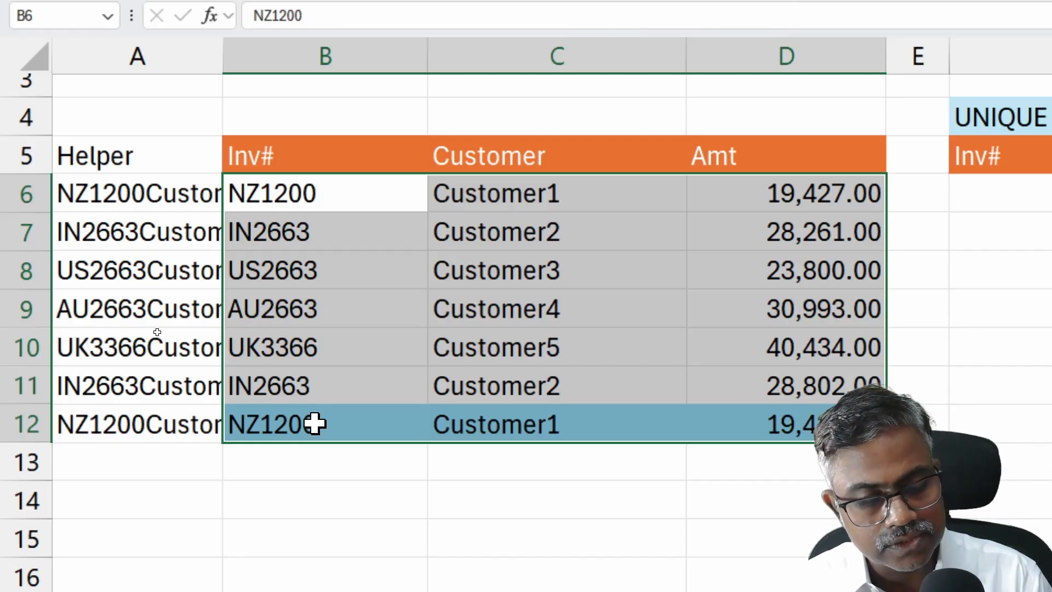
pyautogui.hotkey('ctrl', 'q')
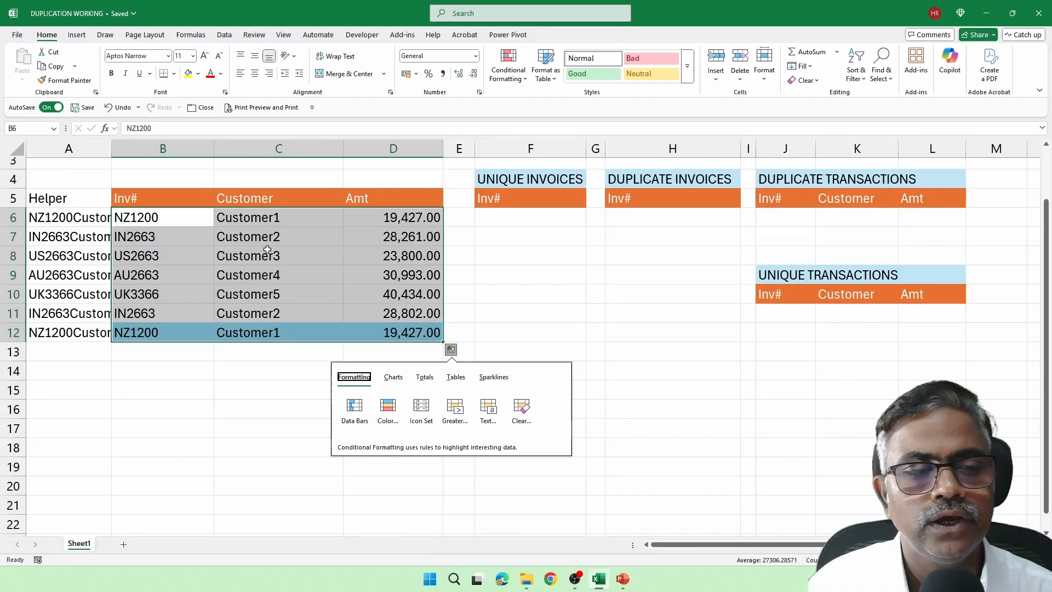
pyautogui.click(267, 250)
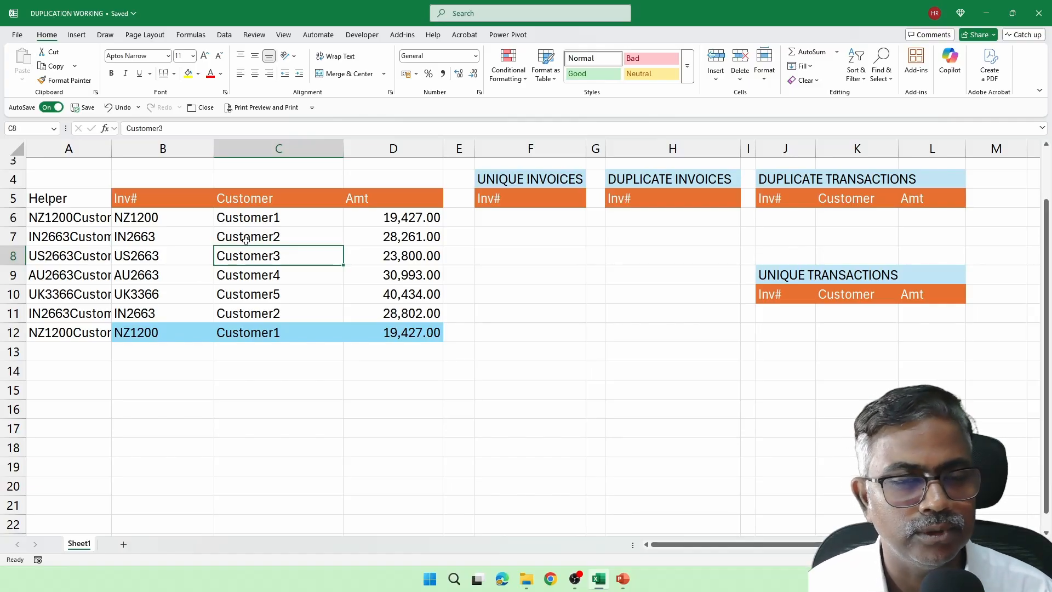
# Step: List the unique invoice numbers by entering =UNIQUE(B6:B12) in F6 under UNIQUE INVOICES
pyautogui.click(542, 217)
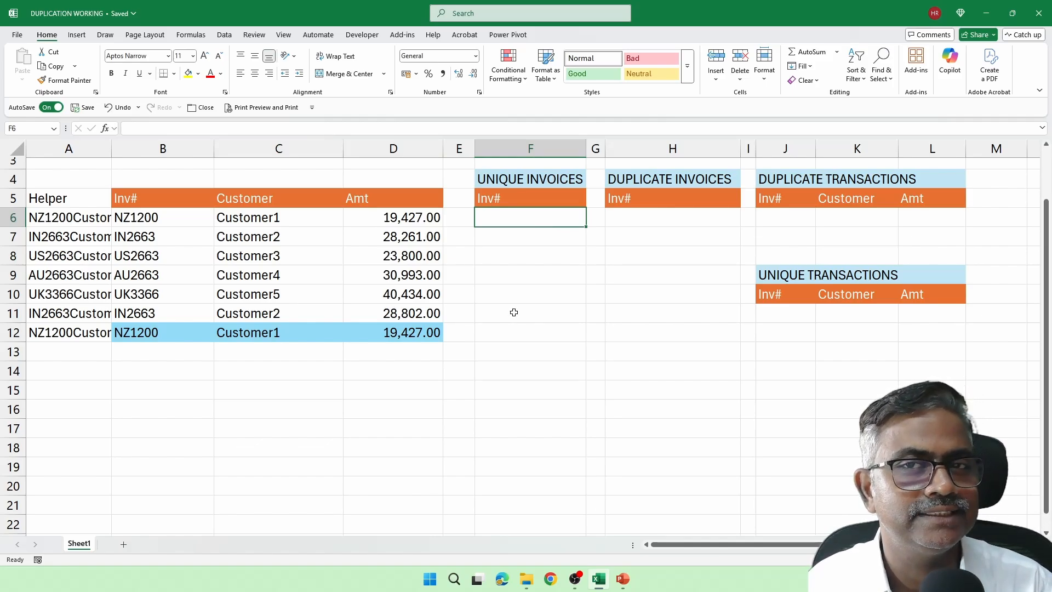
pyautogui.write('=uniq')
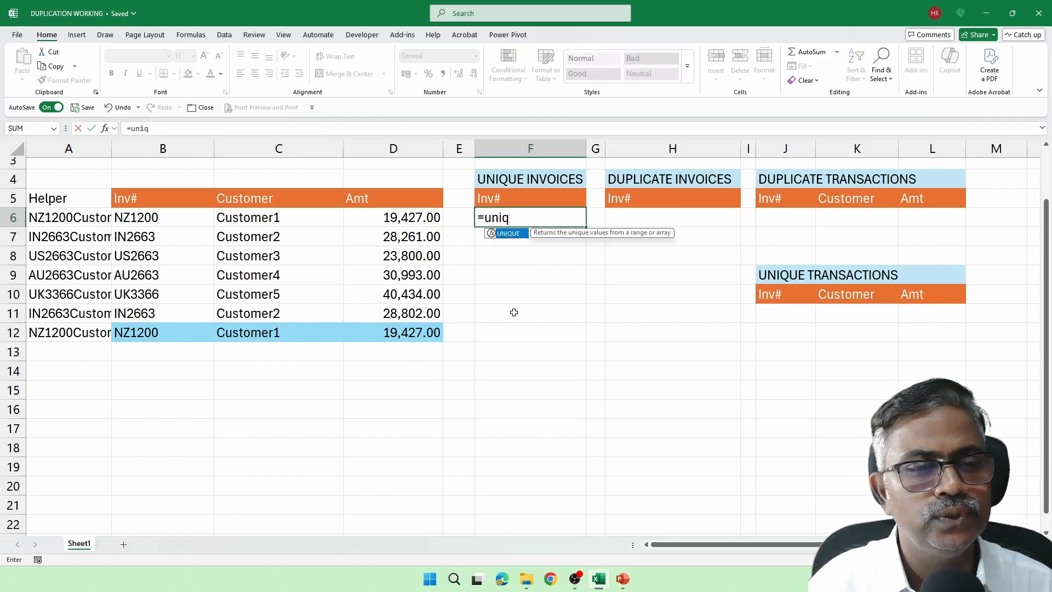
pyautogui.press('Tab')
pyautogui.moveTo(163, 218); pyautogui.dragTo(160, 329)
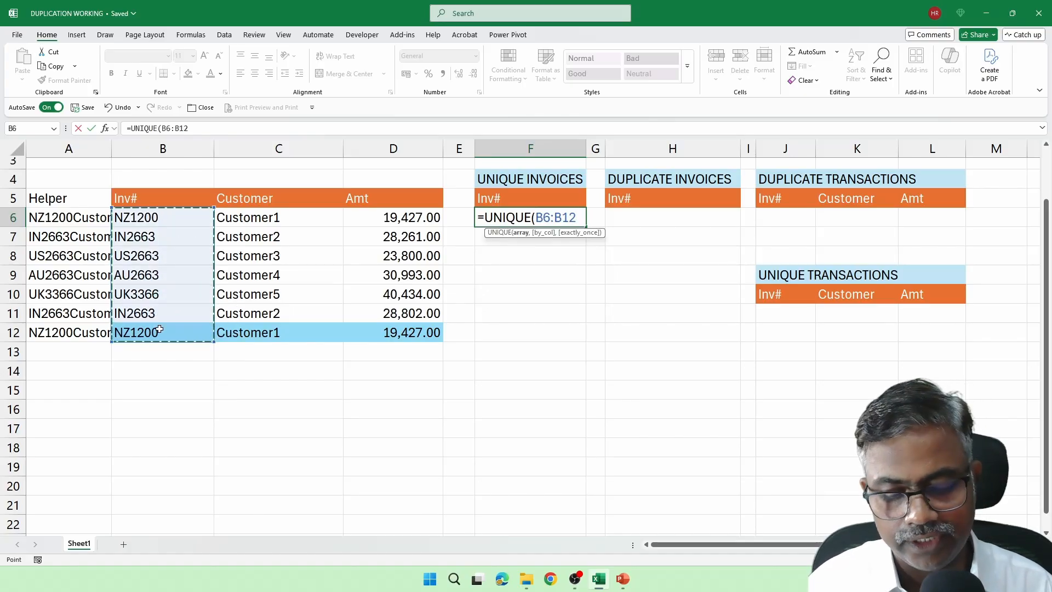
pyautogui.write(')')
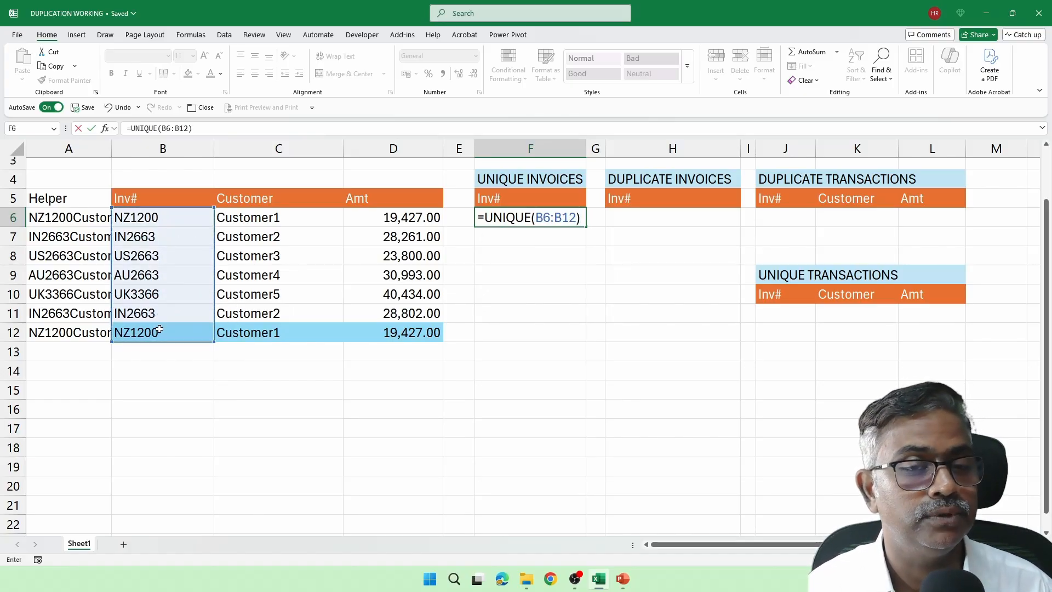
pyautogui.press('Return')
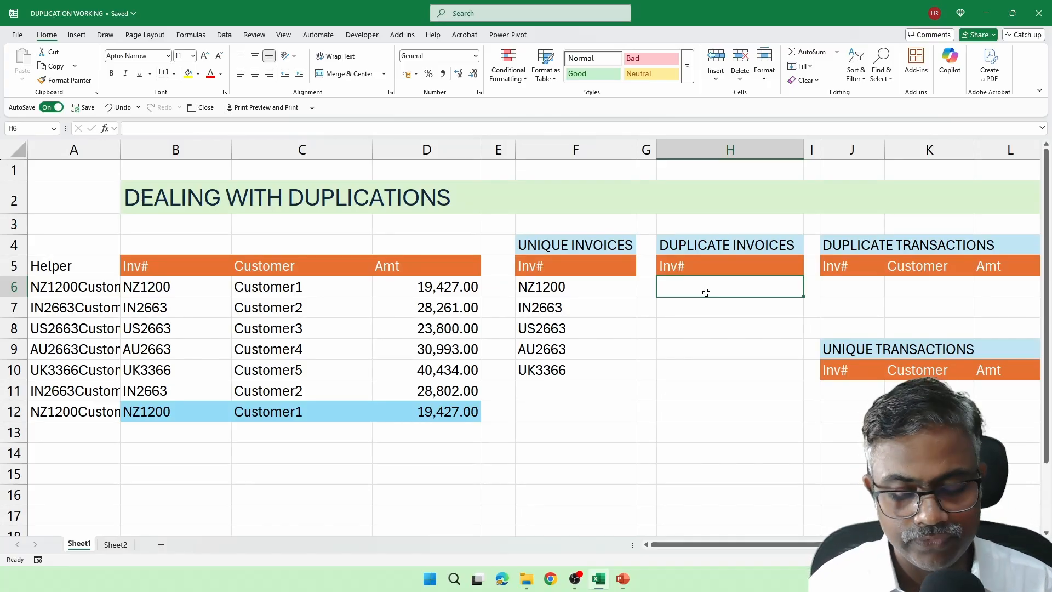
# Step: List the repeated invoice numbers by entering =FILTER(B6:B12,COUNTIF(B6:B12,B6:B12)>1) in H6 under DUPLICATE INVOICES
pyautogui.write('=filter')
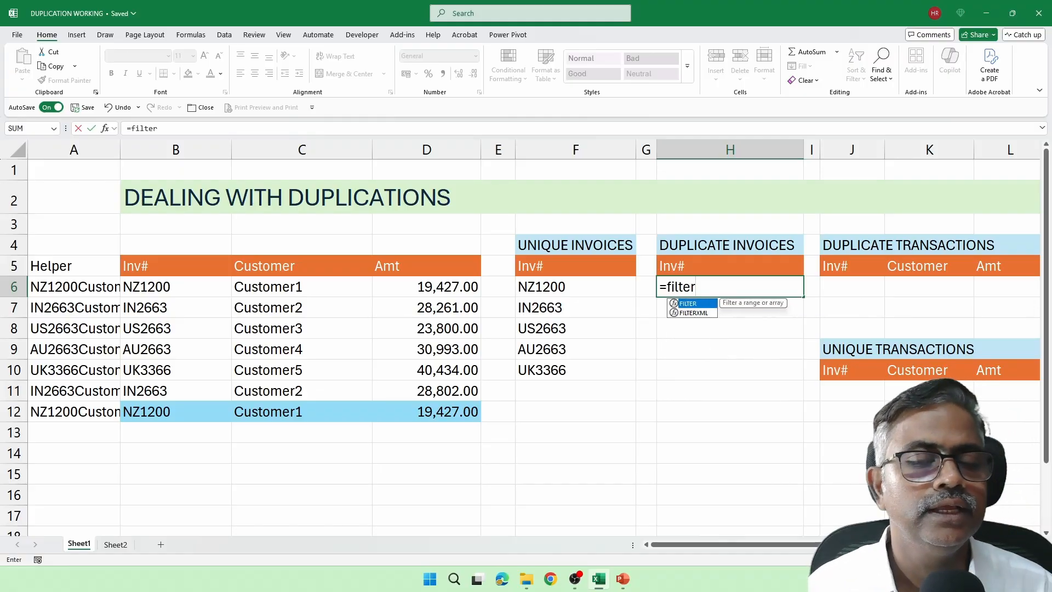
pyautogui.press('Tab')
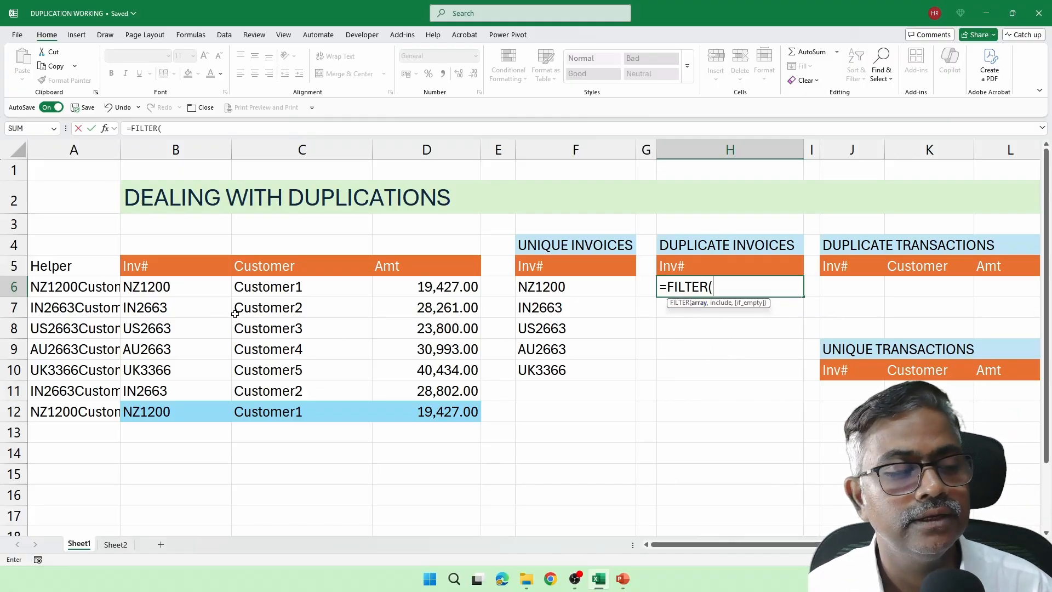
pyautogui.moveTo(184, 289); pyautogui.dragTo(188, 407)
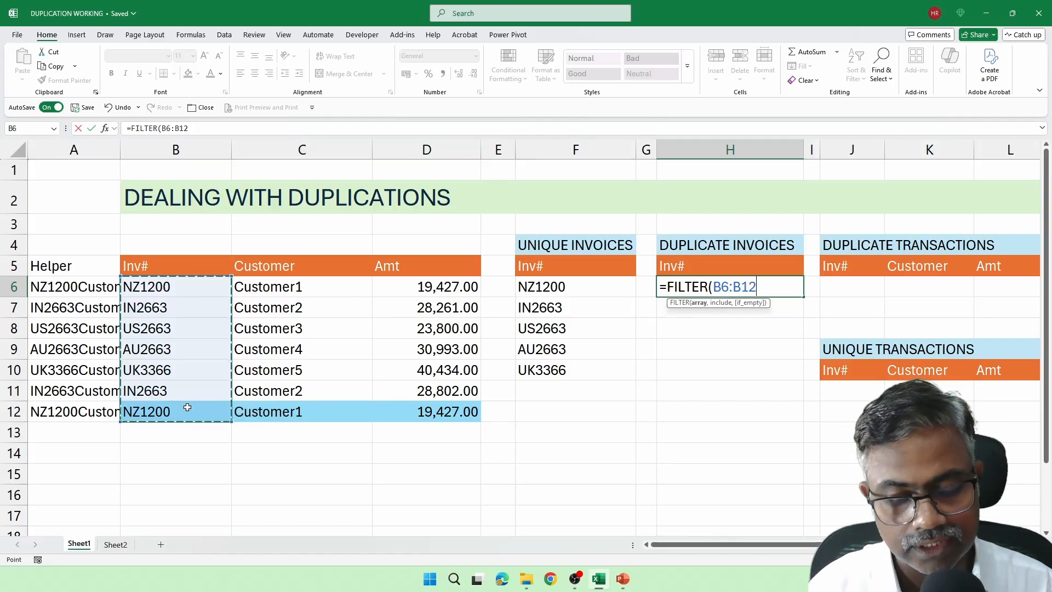
pyautogui.write(',')
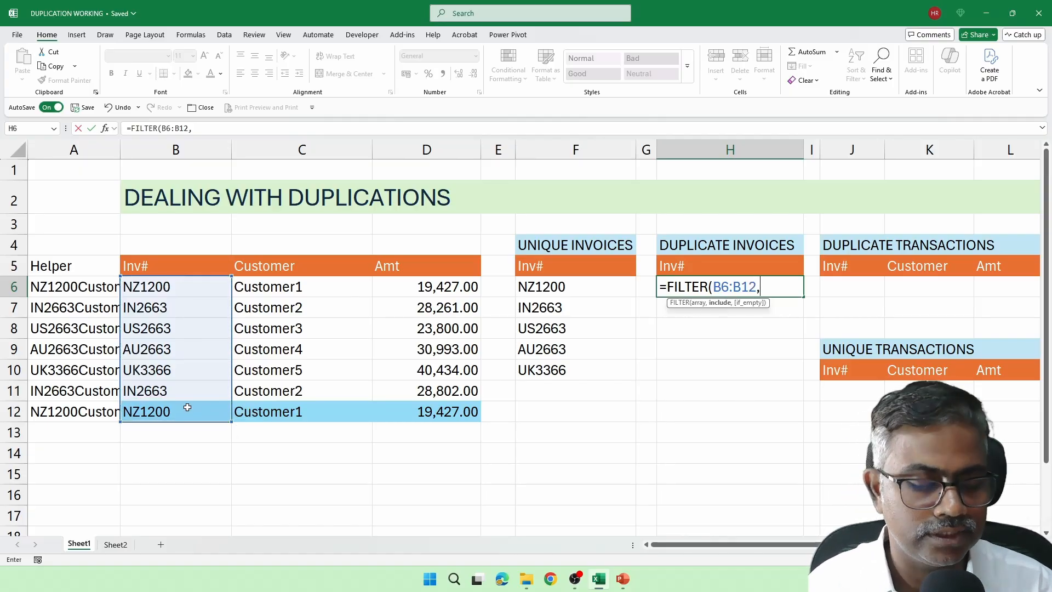
pyautogui.write('countif')
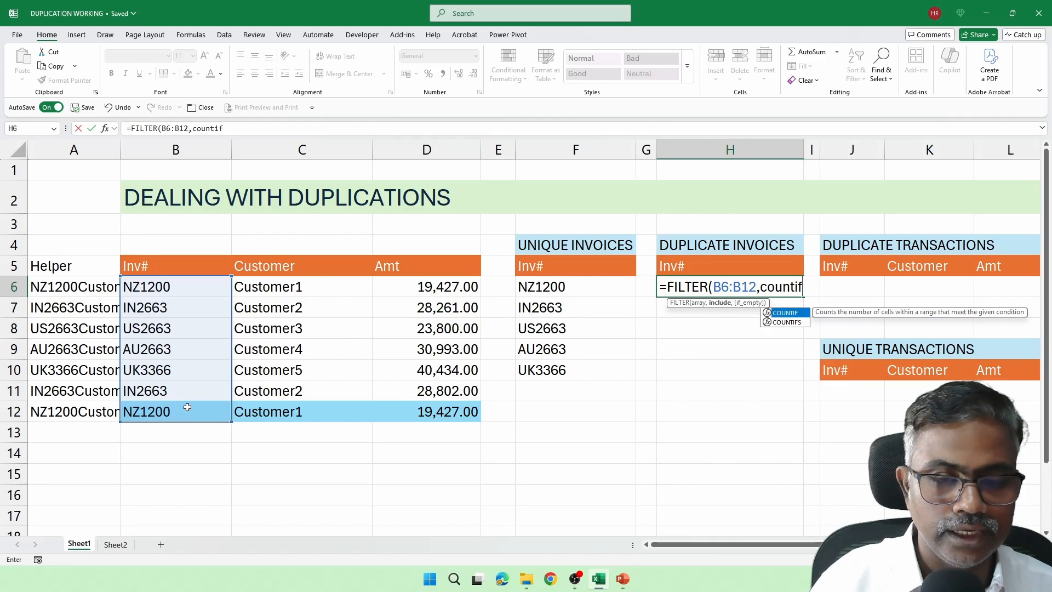
pyautogui.write('(')
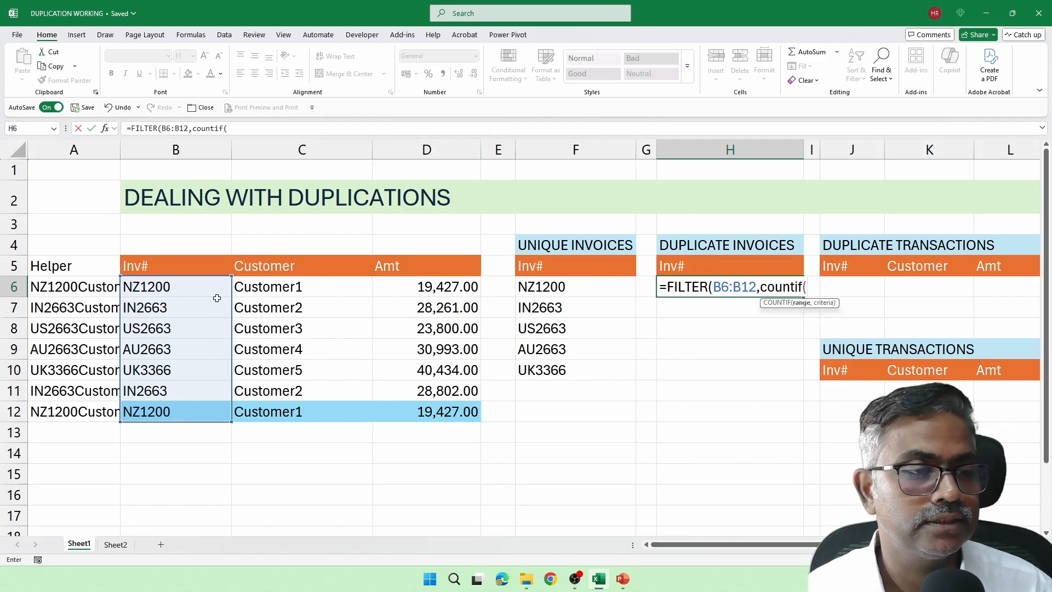
pyautogui.moveTo(217, 292); pyautogui.dragTo(213, 405)
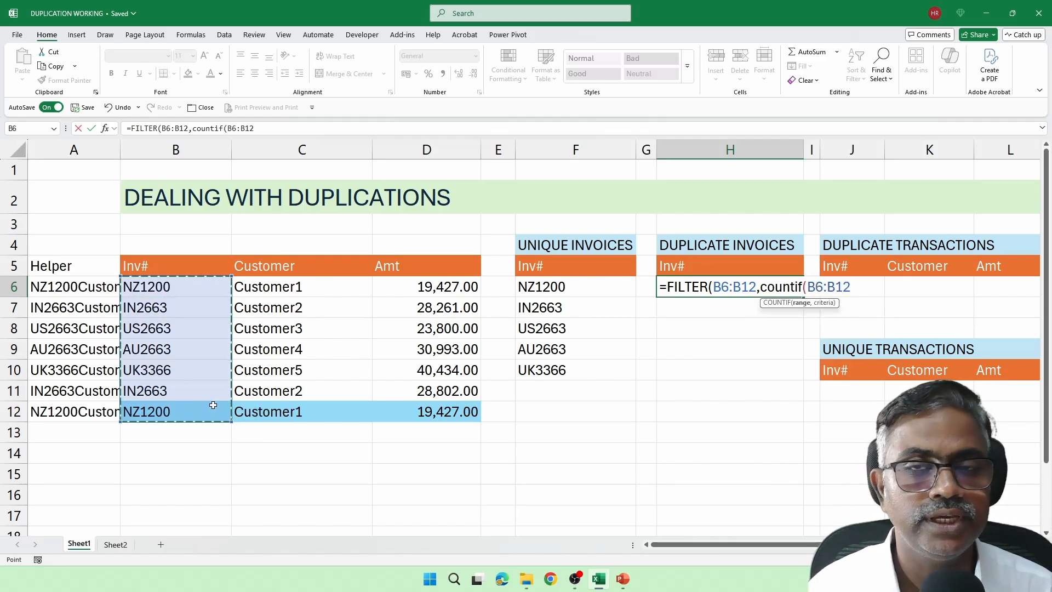
pyautogui.write(',')
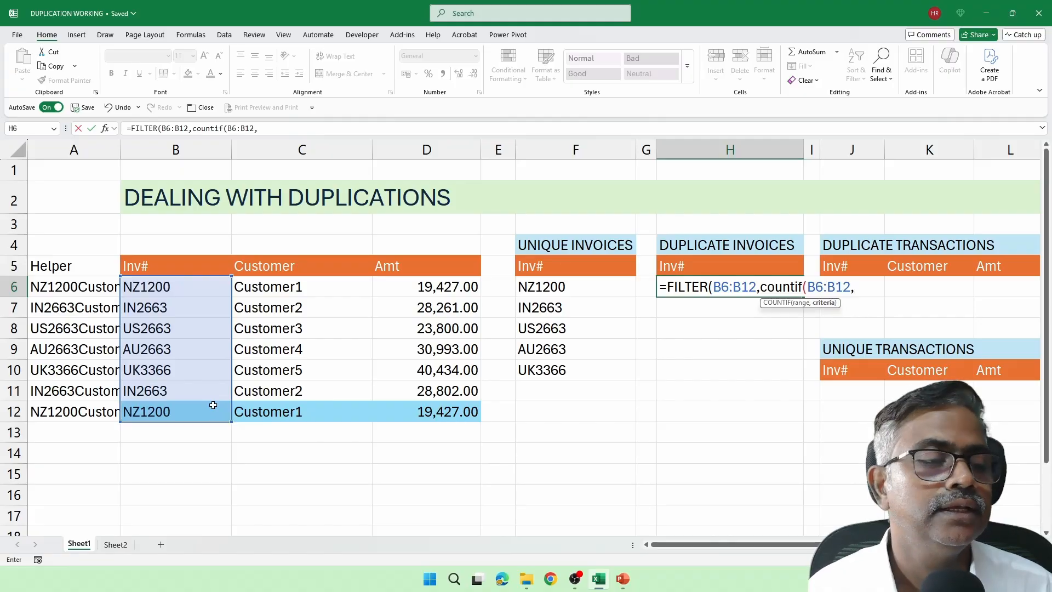
pyautogui.moveTo(201, 291); pyautogui.dragTo(199, 405)
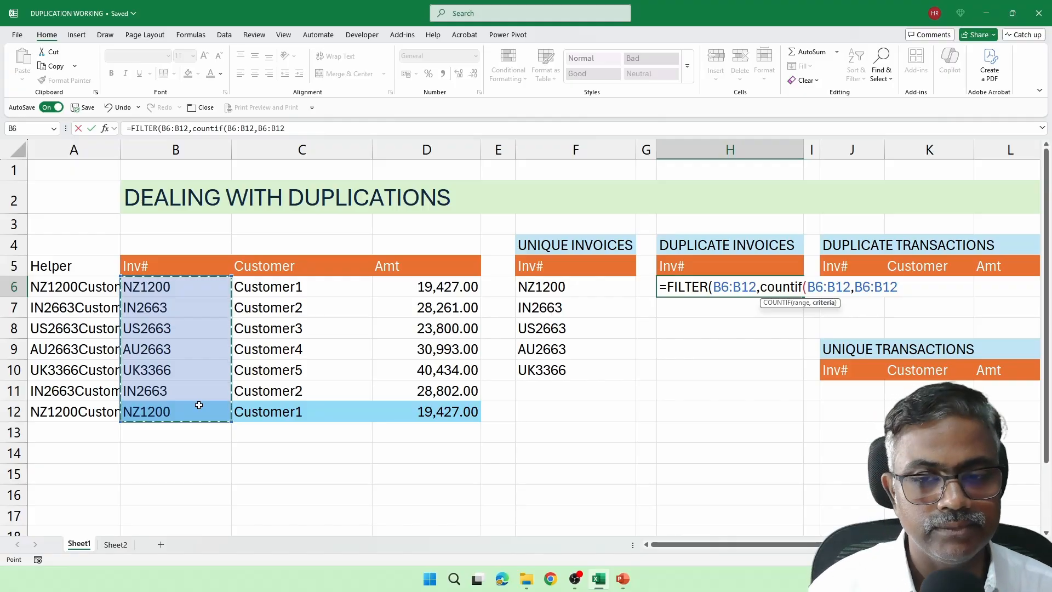
pyautogui.write(')>1')
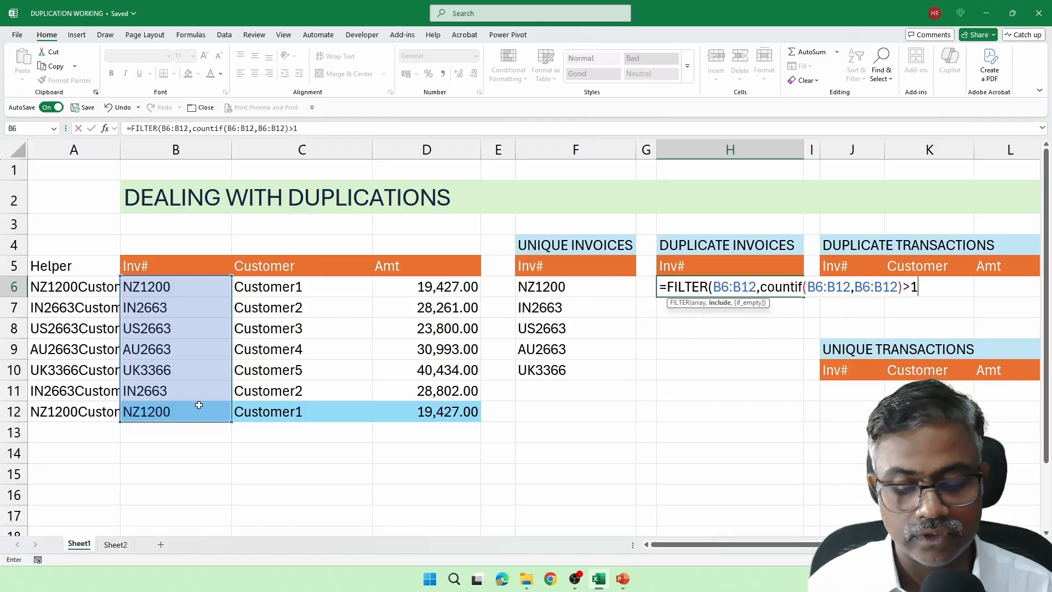
pyautogui.write(')')
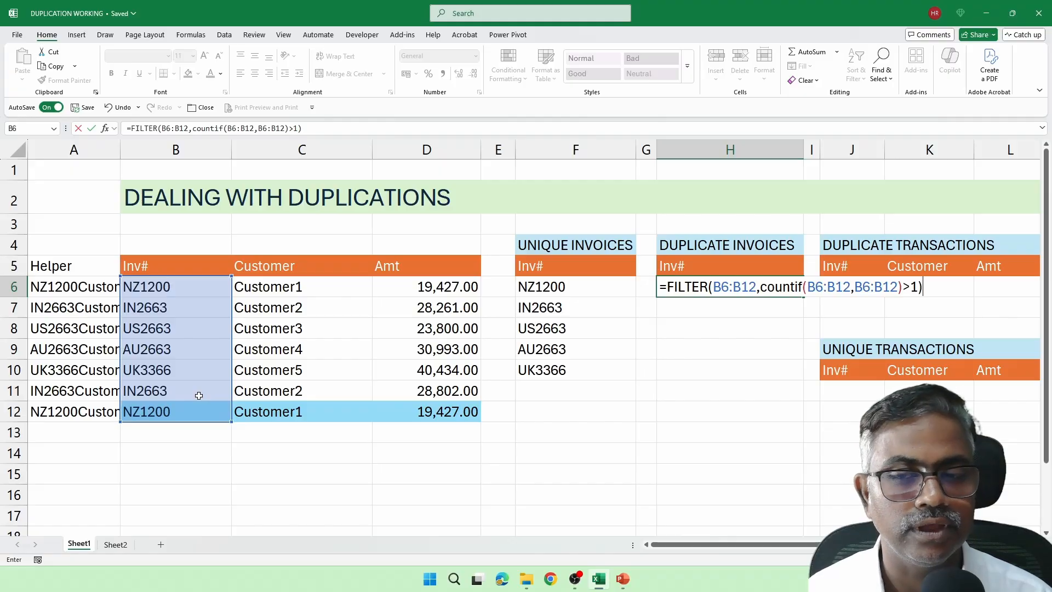
pyautogui.press('Return')
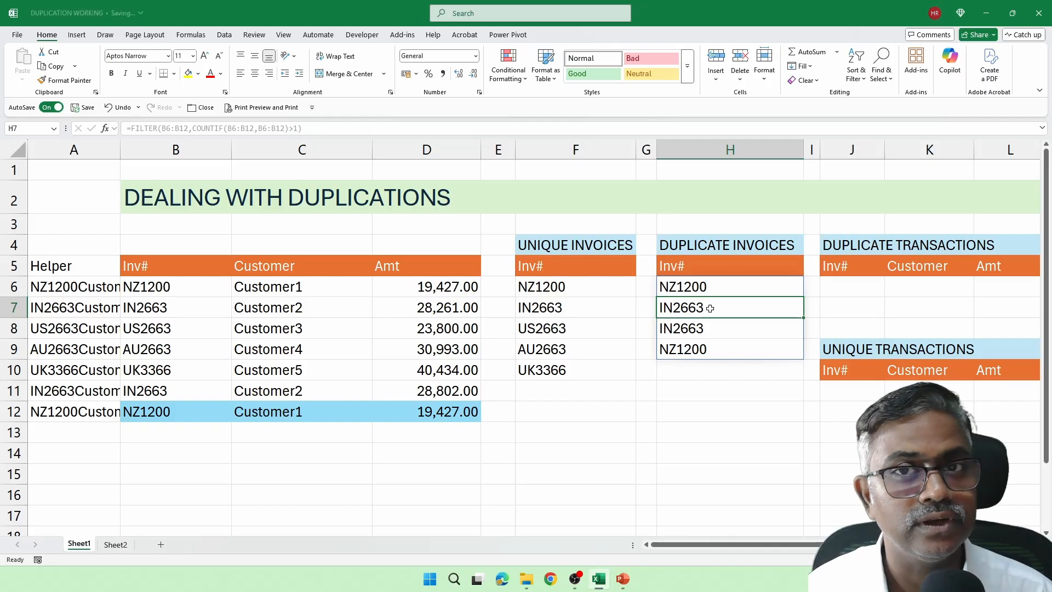
# Step: Wrap the H6 formula in UNIQUE so it reads =UNIQUE(FILTER(B6:B12,COUNTIF(B6:B12,B6:B12)>1)), listing each duplicate invoice once
pyautogui.doubleClick(694, 291)
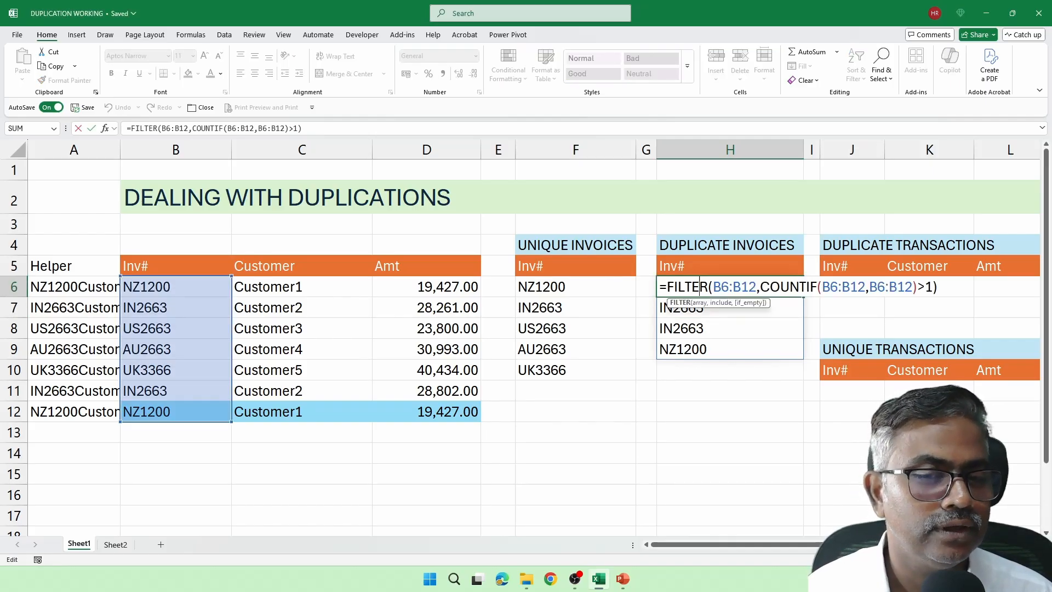
pyautogui.press('Left')
pyautogui.press('Left')
pyautogui.press('Left')
pyautogui.press('Left')
pyautogui.press('Left')
pyautogui.write('uniq')
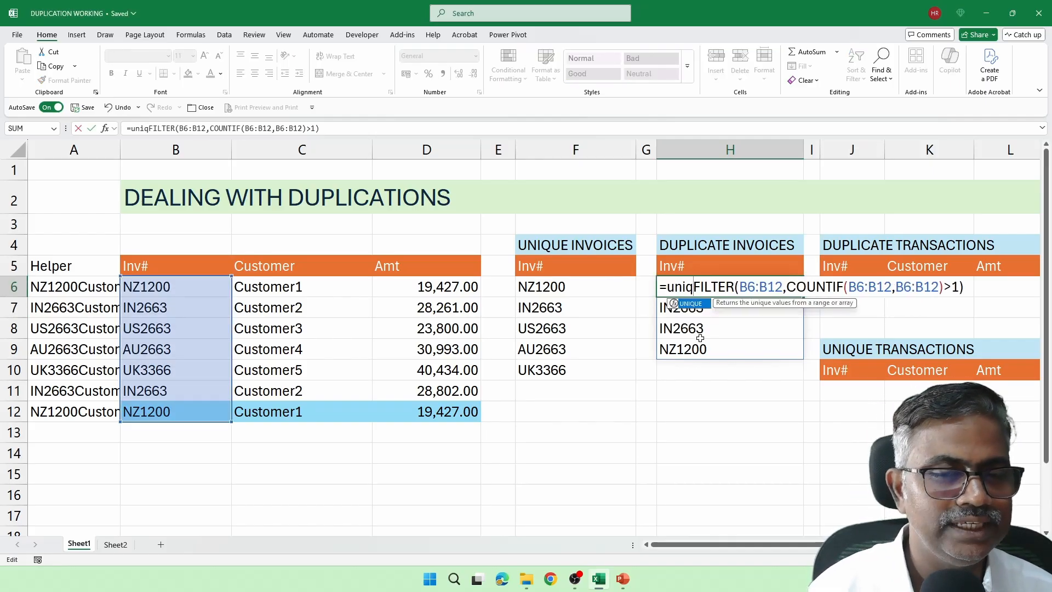
pyautogui.press('Tab')
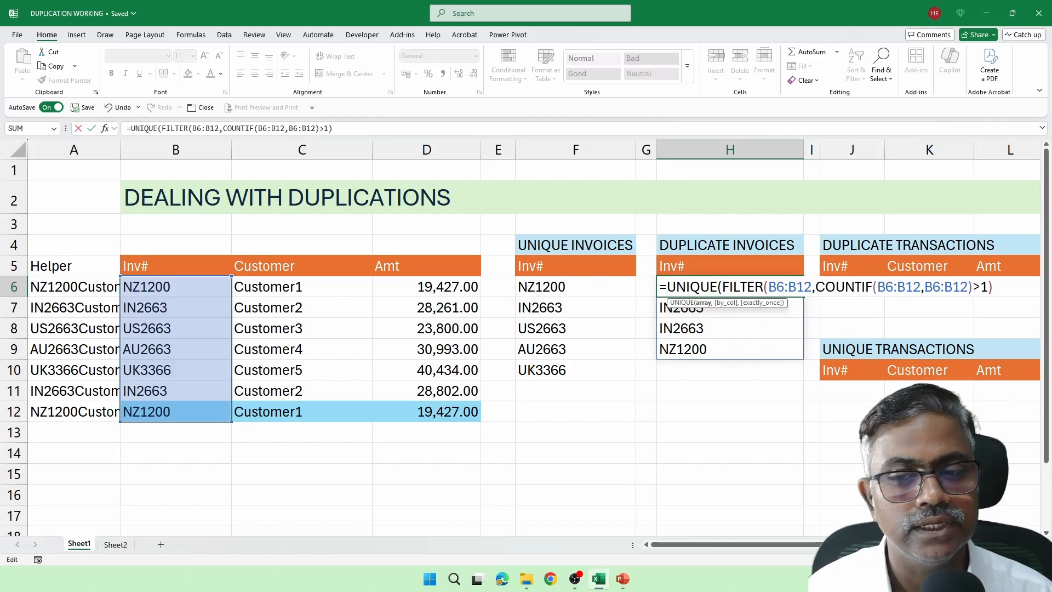
pyautogui.write(')')
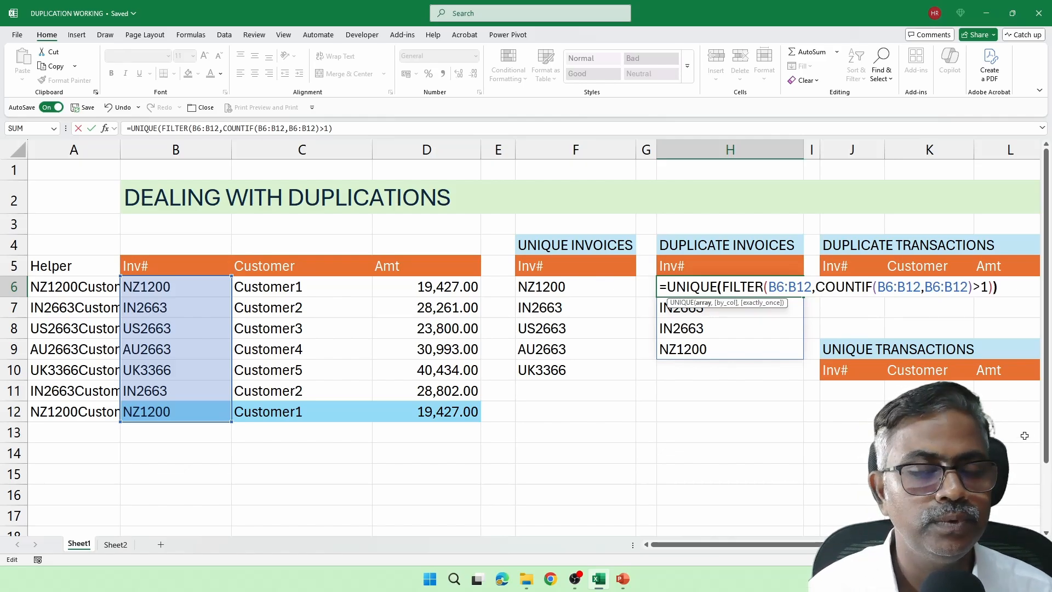
pyautogui.press('Return')
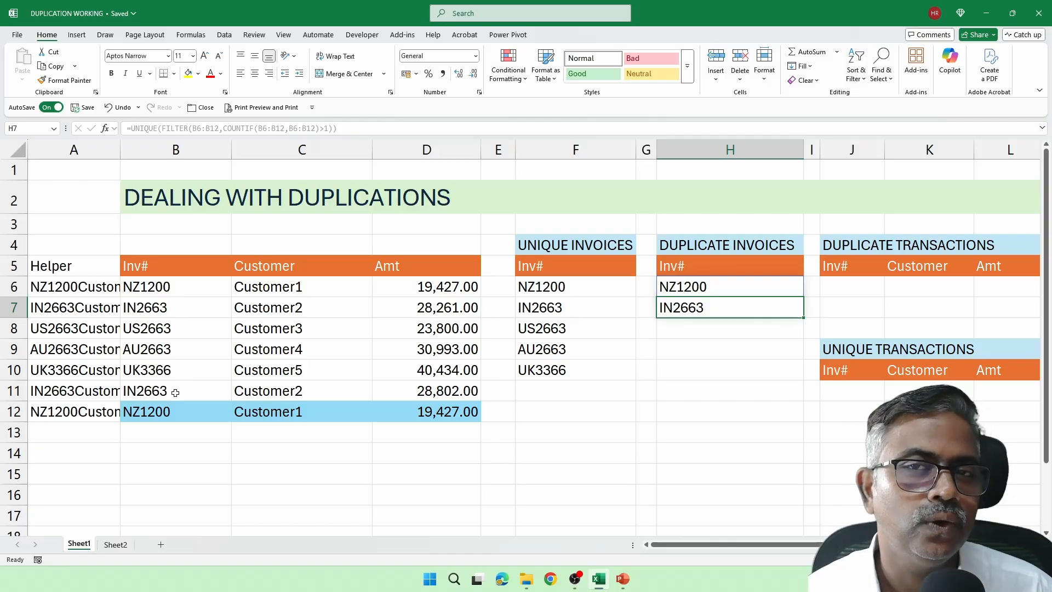
# Step: Write =FILTER(B6:D12,countif(A6:A12,A6:A12)>1) in J6 under DUPLICATE TRANSACTIONS, using the helper column as the criterion
pyautogui.click(856, 292)
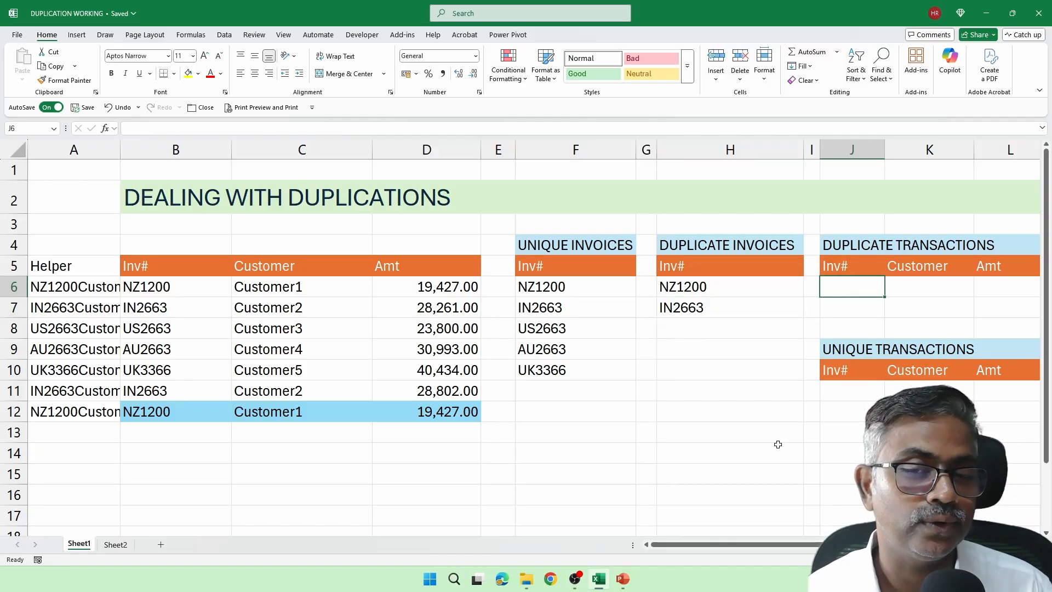
pyautogui.write('=filter')
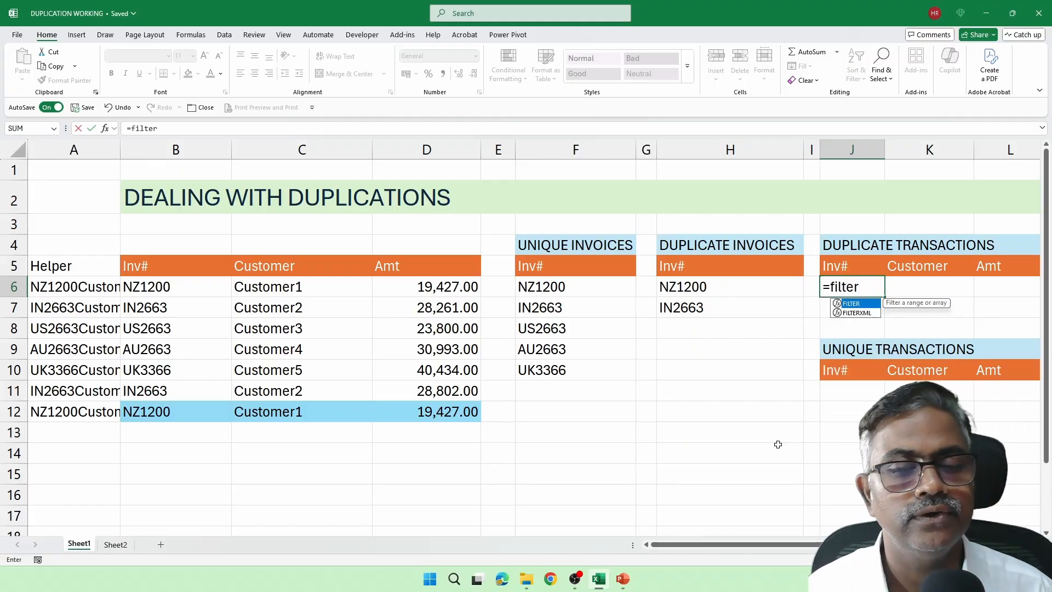
pyautogui.press('Tab')
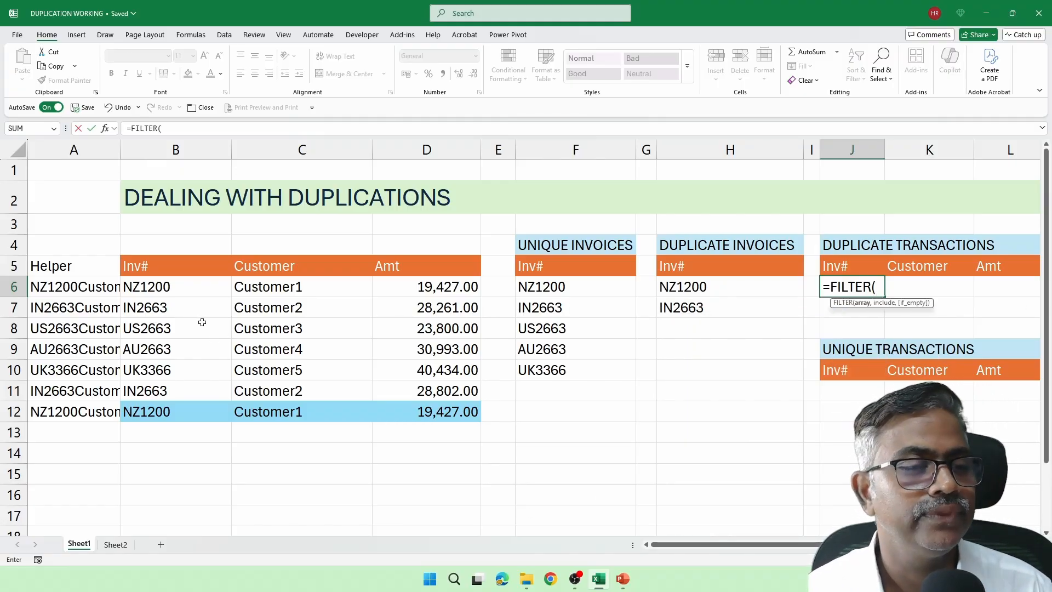
pyautogui.moveTo(185, 282); pyautogui.dragTo(421, 411)
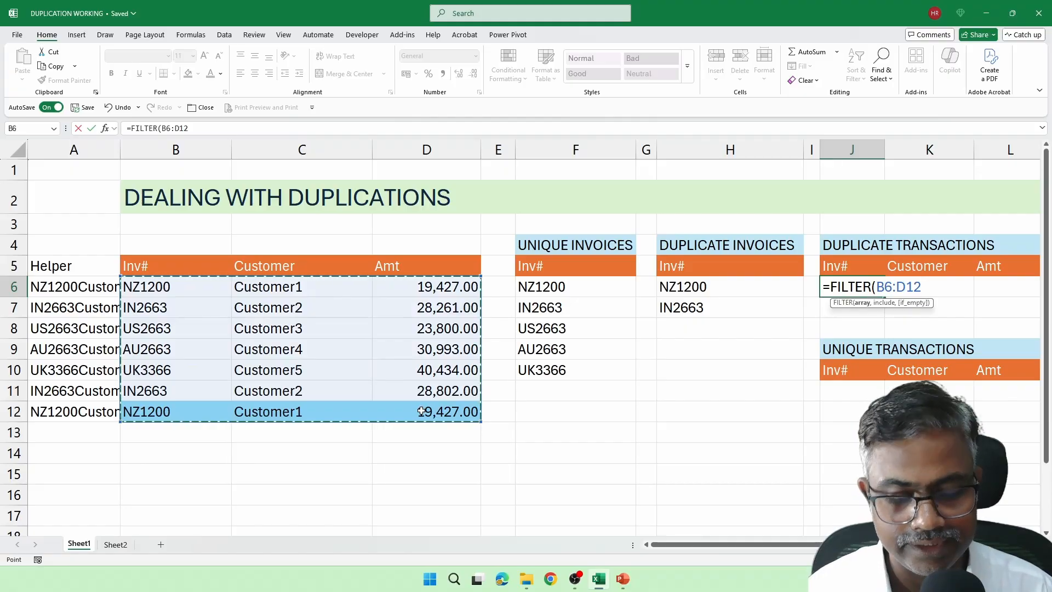
pyautogui.write(',cou')
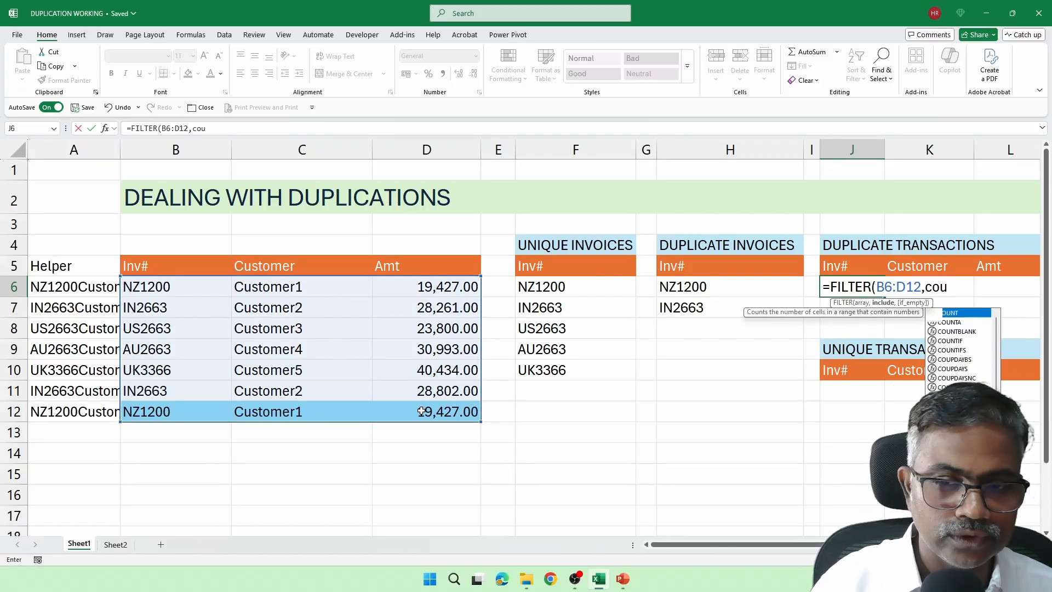
pyautogui.write('ntif(')
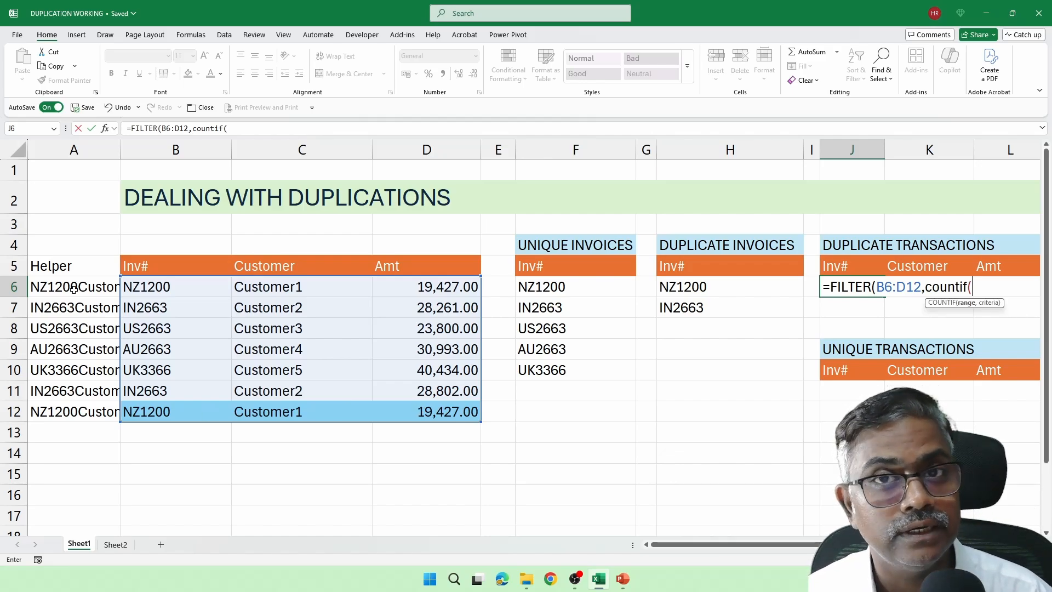
pyautogui.moveTo(74, 289); pyautogui.dragTo(76, 410)
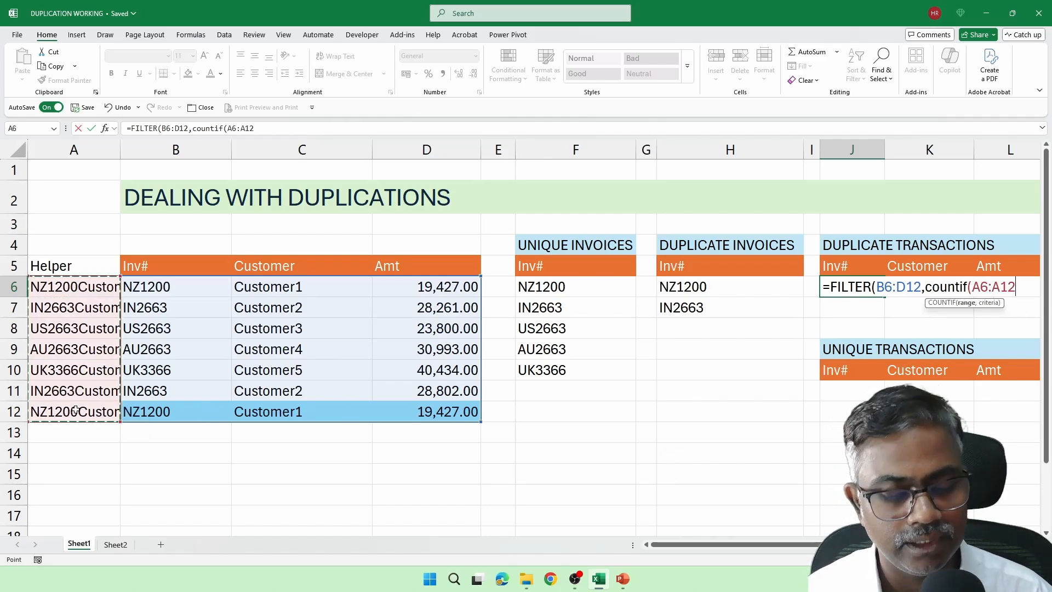
pyautogui.write(',')
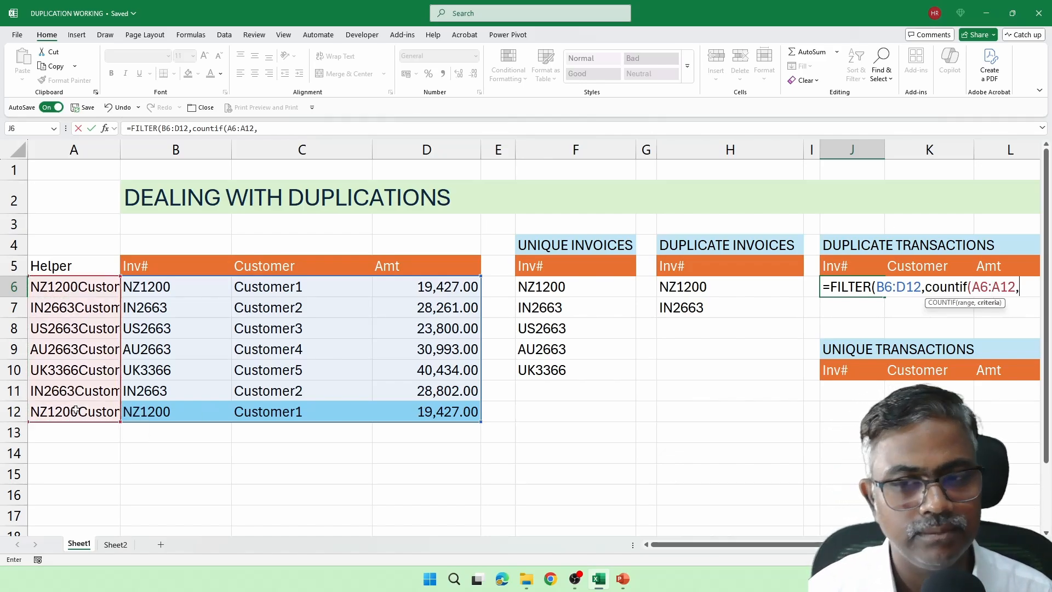
pyautogui.click(76, 289)
pyautogui.moveTo(76, 289); pyautogui.dragTo(72, 410)
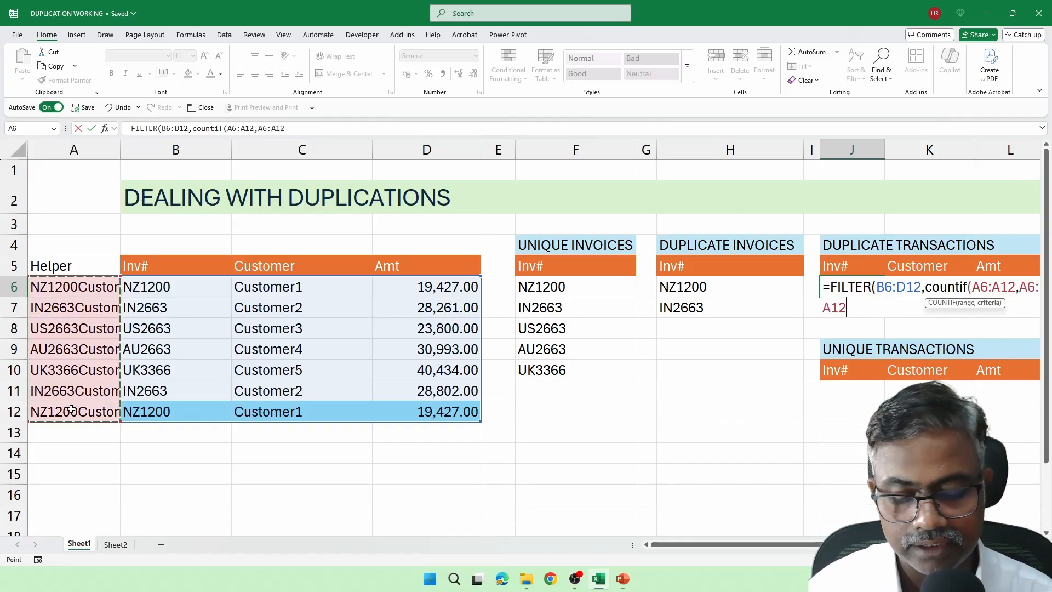
pyautogui.write(')>1')
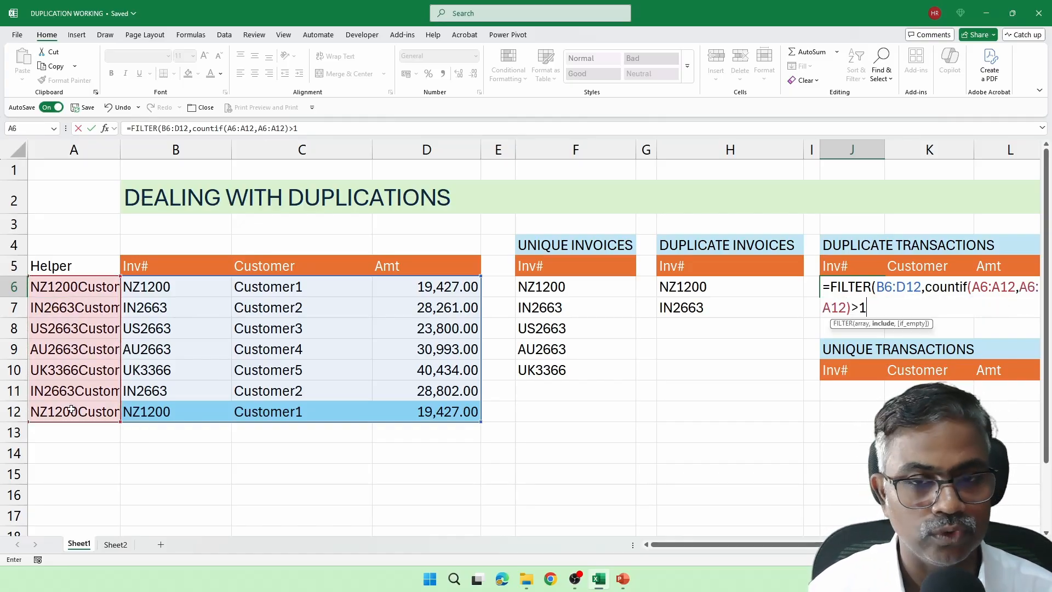
pyautogui.write(')')
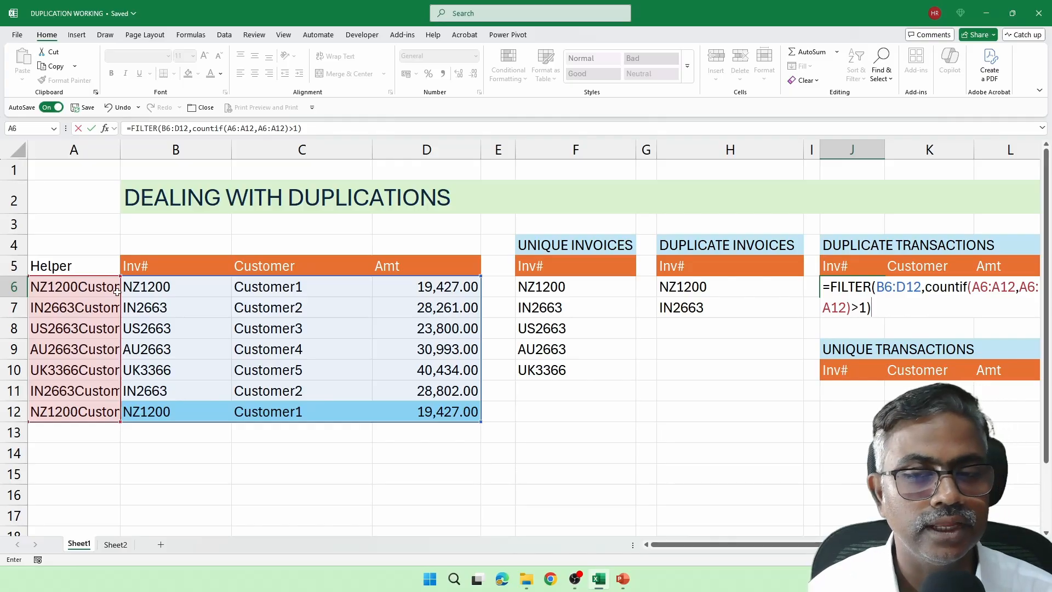
# Step: Wrap the J6 formula in UNIQUE and enter it as =UNIQUE(FILTER(B6:D12,COUNTIF(A6:A12,A6:A12)>1))
pyautogui.click(831, 288)
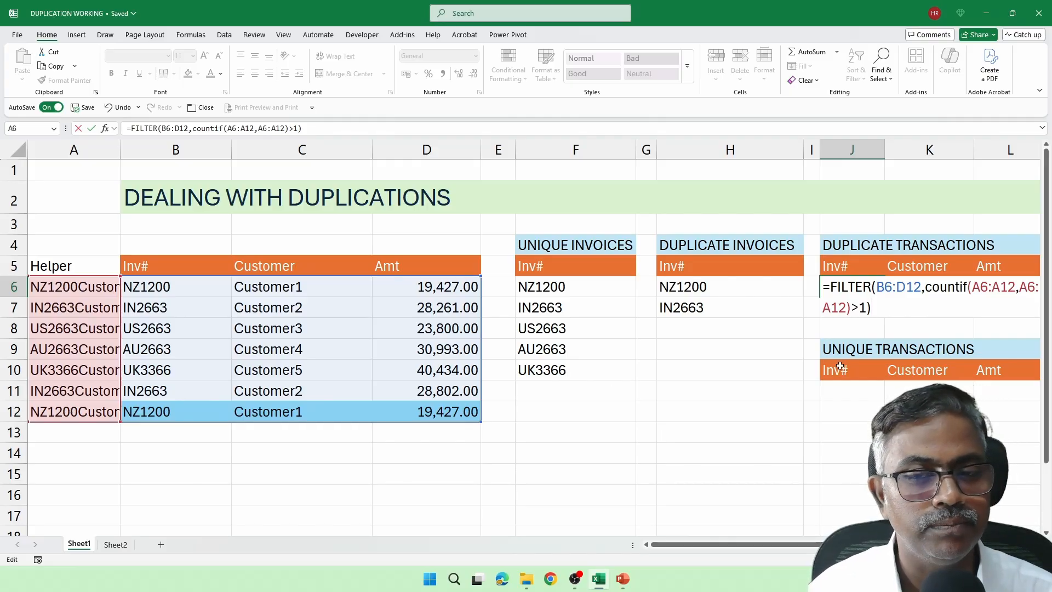
pyautogui.write('uniq')
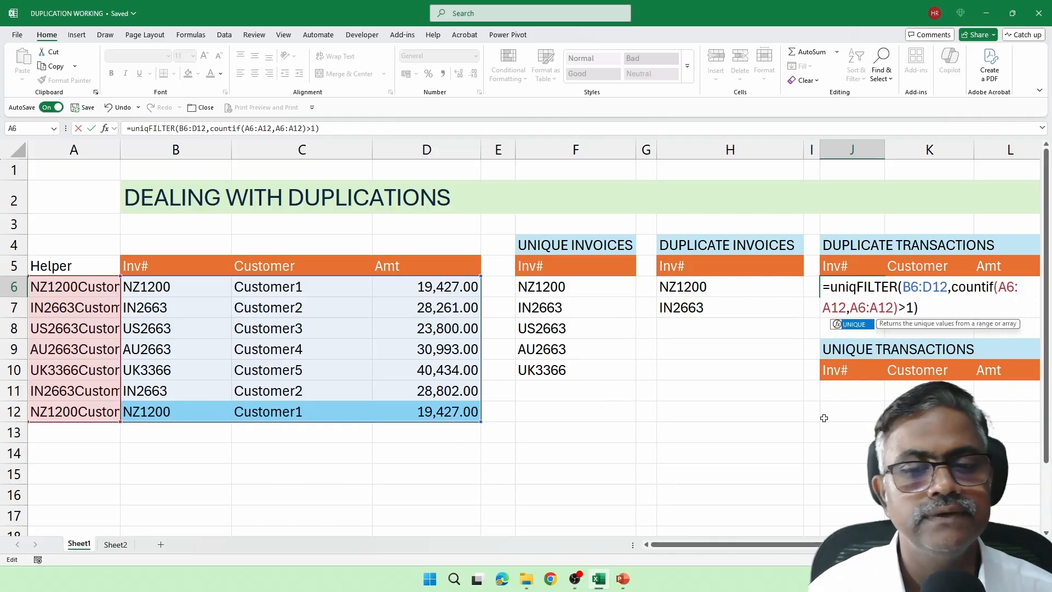
pyautogui.press('Tab')
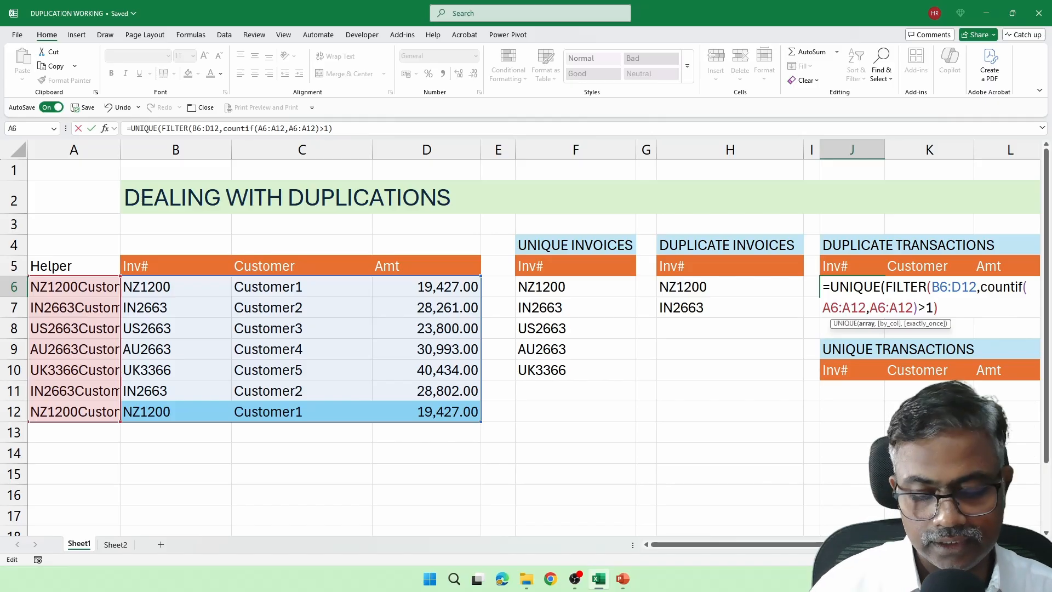
pyautogui.write(')')
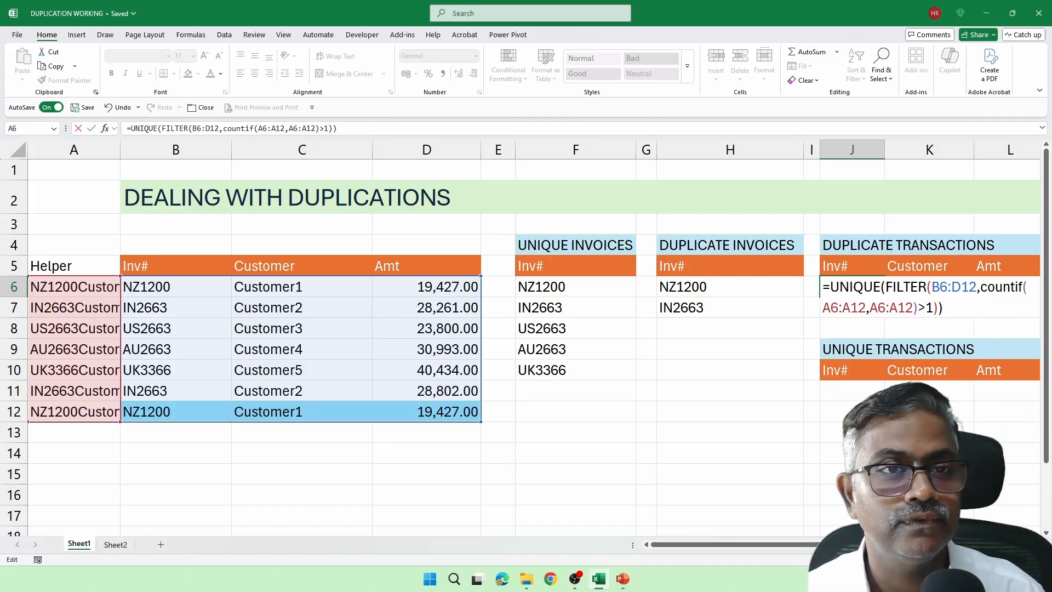
pyautogui.press('Return')
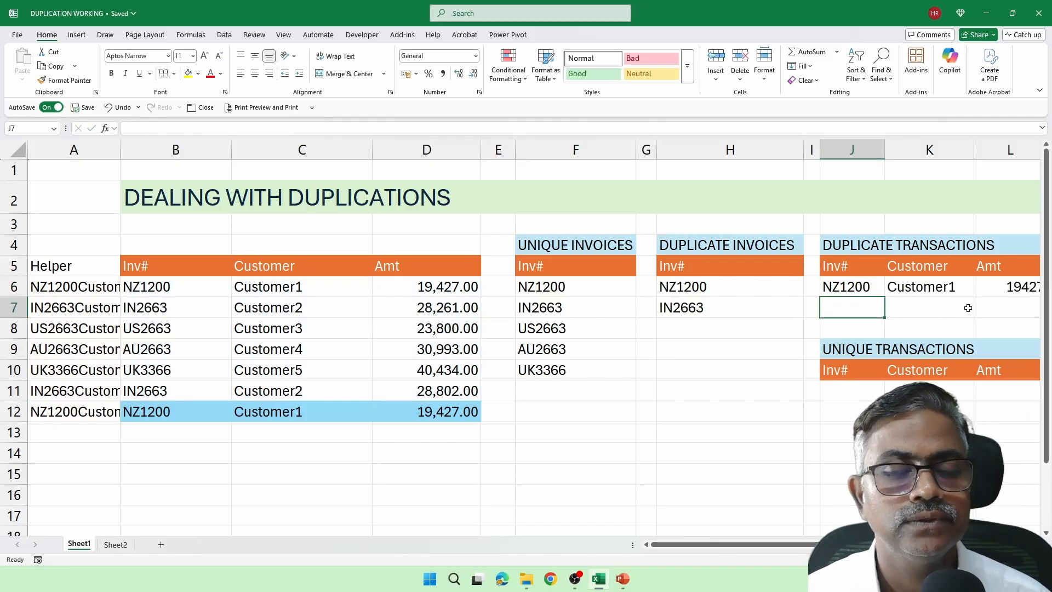
# Step: Copy the full text of the J6 formula under DUPLICATE TRANSACTIONS without changing the cell
pyautogui.scroll(-1, 982, 338)
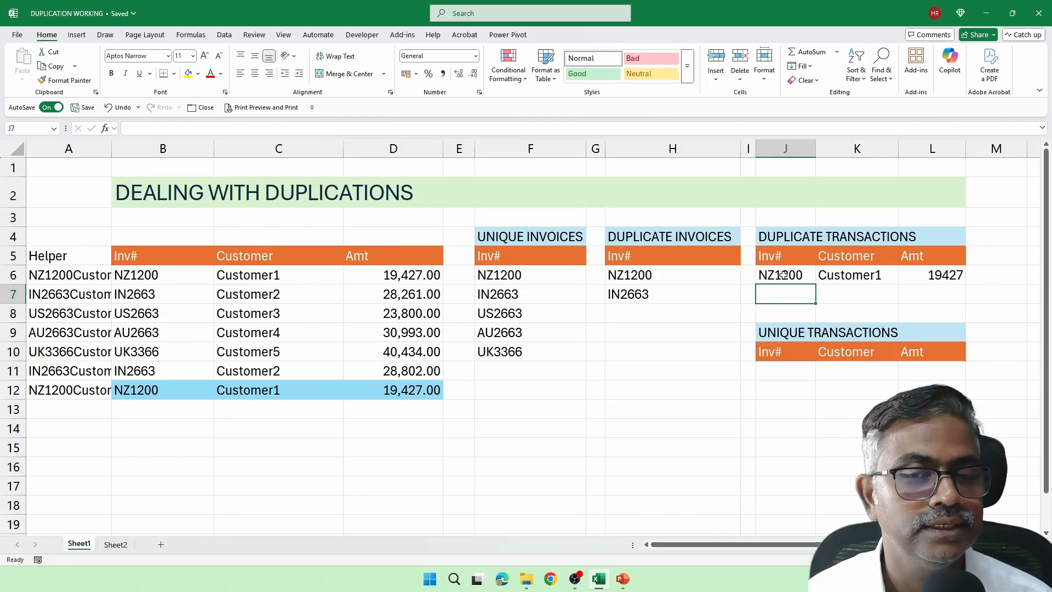
pyautogui.click(778, 371)
pyautogui.click(792, 277)
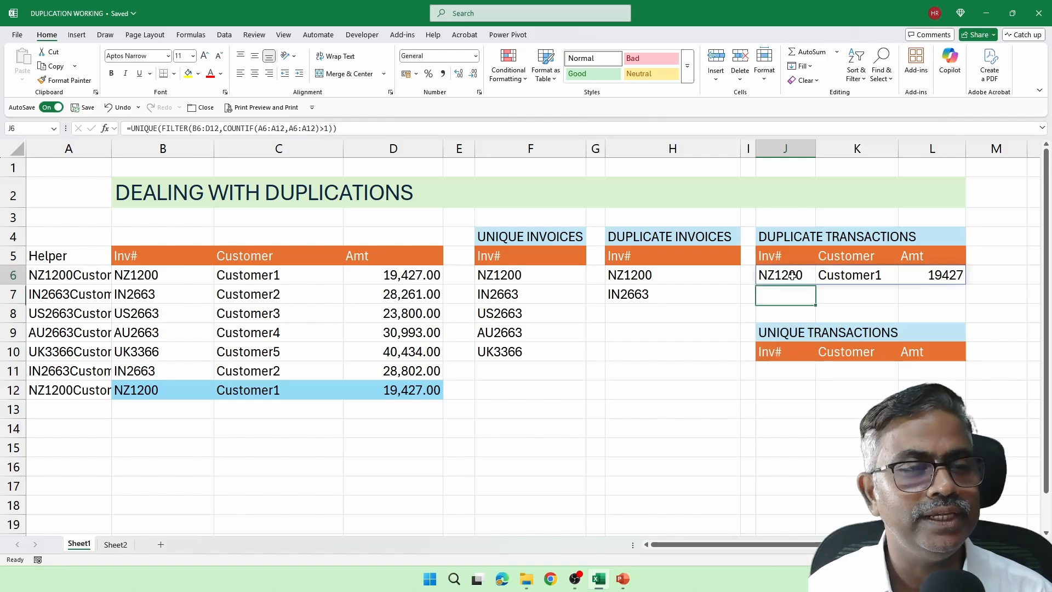
pyautogui.doubleClick(792, 276)
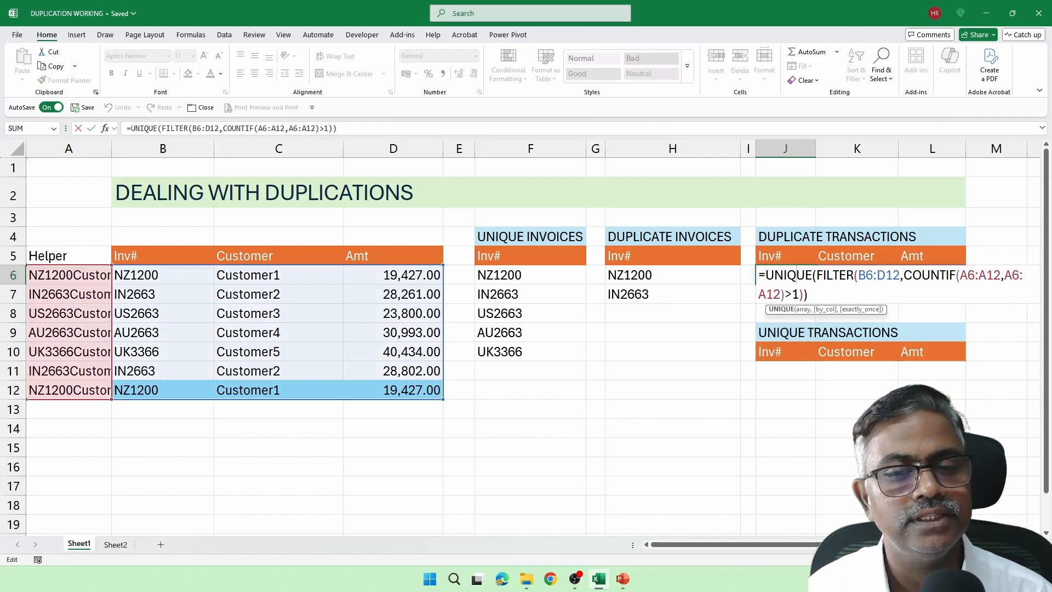
pyautogui.moveTo(808, 294); pyautogui.dragTo(756, 275)
pyautogui.hotkey('ctrl', 'c')
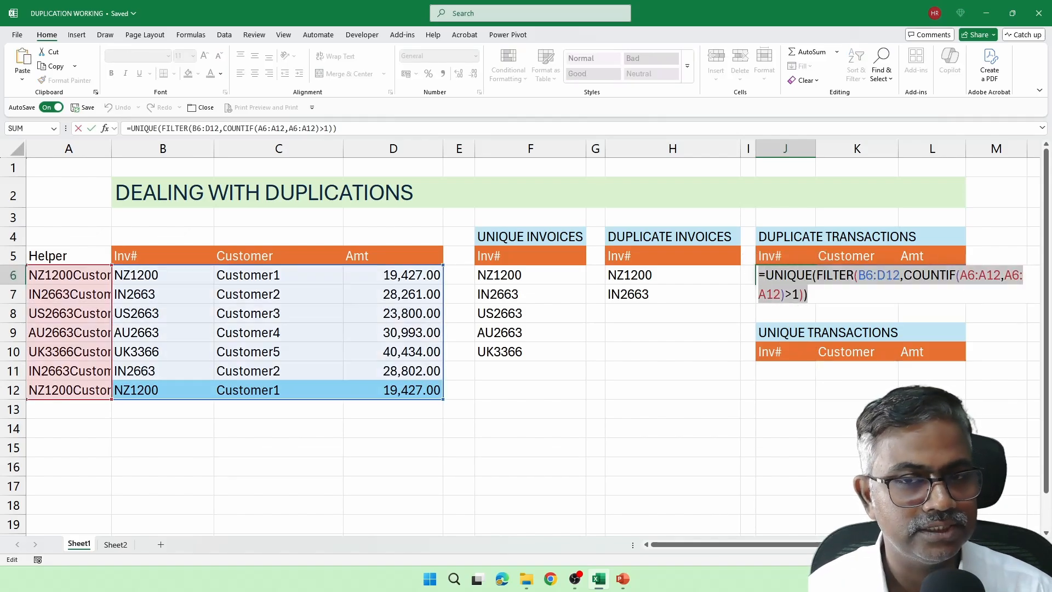
pyautogui.press('Escape')
# Step: Paste the copied formula into J11 under UNIQUE TRANSACTIONS and change it to =UNIQUE(FILTER(B6:D12,COUNTIF(A6:A12,A6:A12)=1))
pyautogui.click(783, 372)
pyautogui.press('F2')
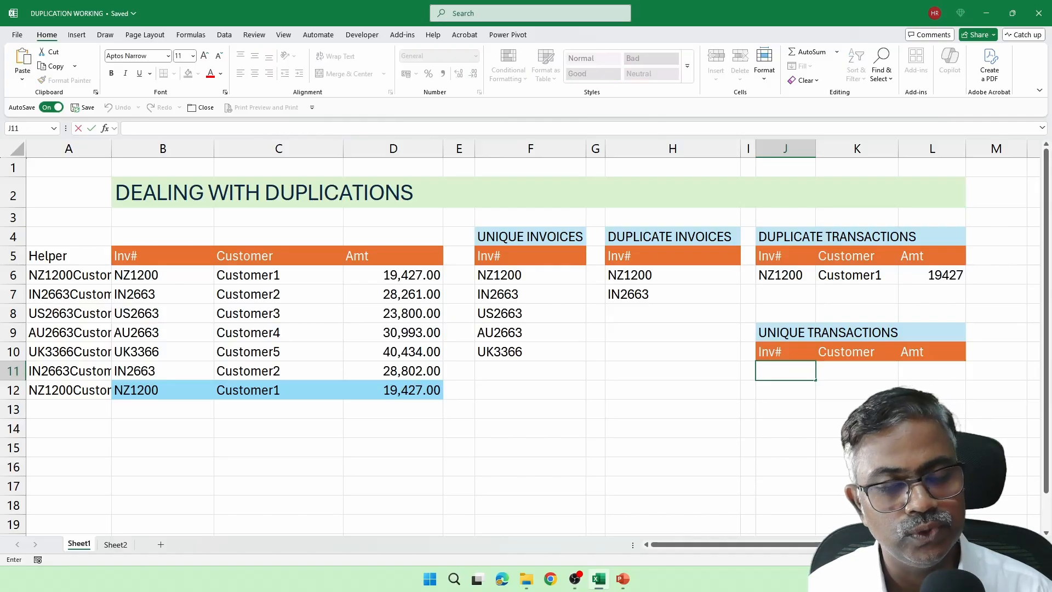
pyautogui.hotkey('ctrl', 'v')
pyautogui.click(793, 390)
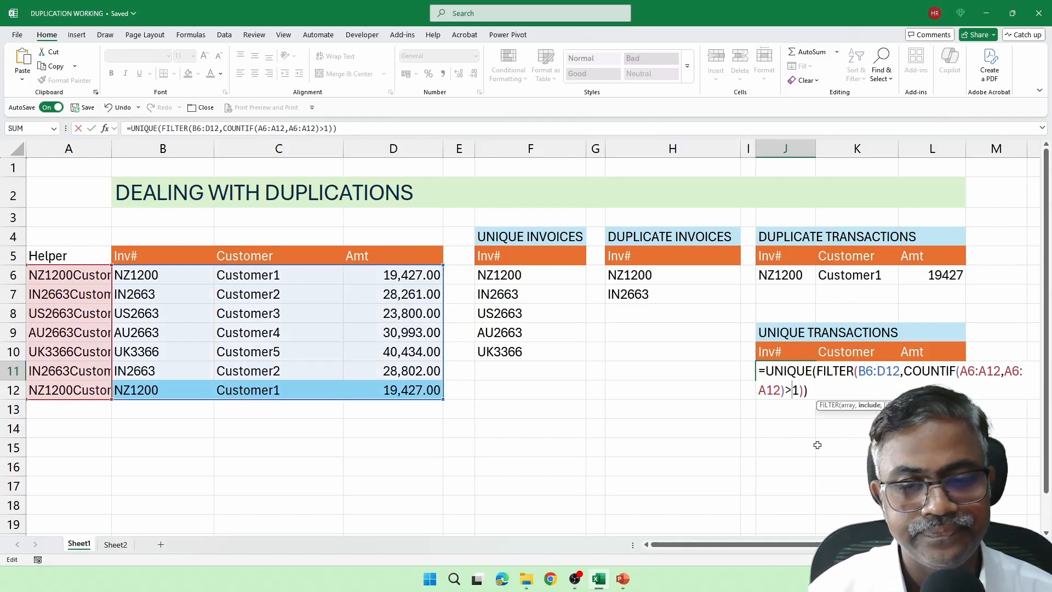
pyautogui.press('BackSpace')
pyautogui.write('=')
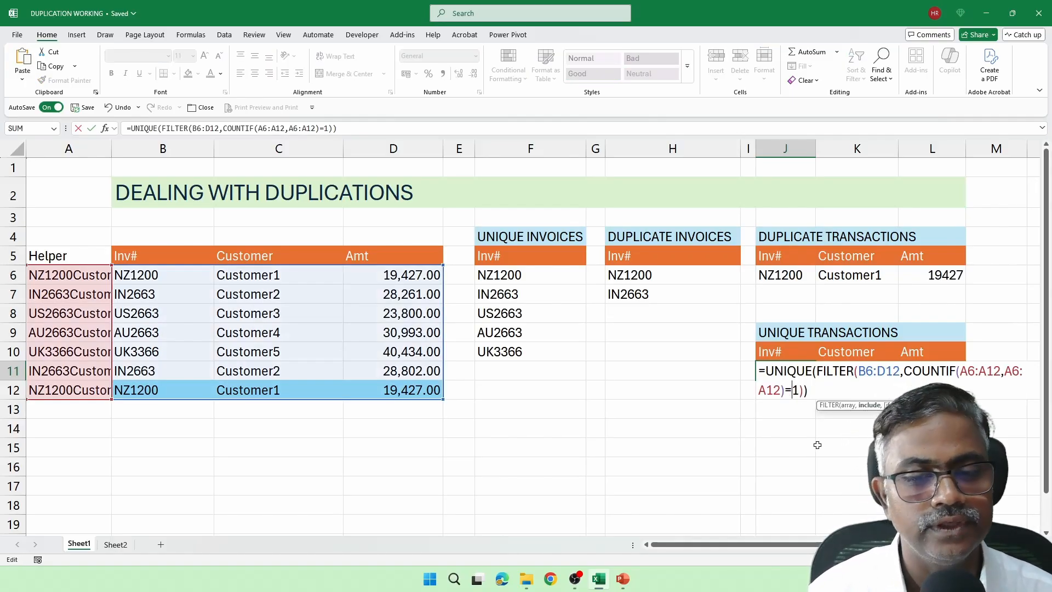
pyautogui.press('Return')
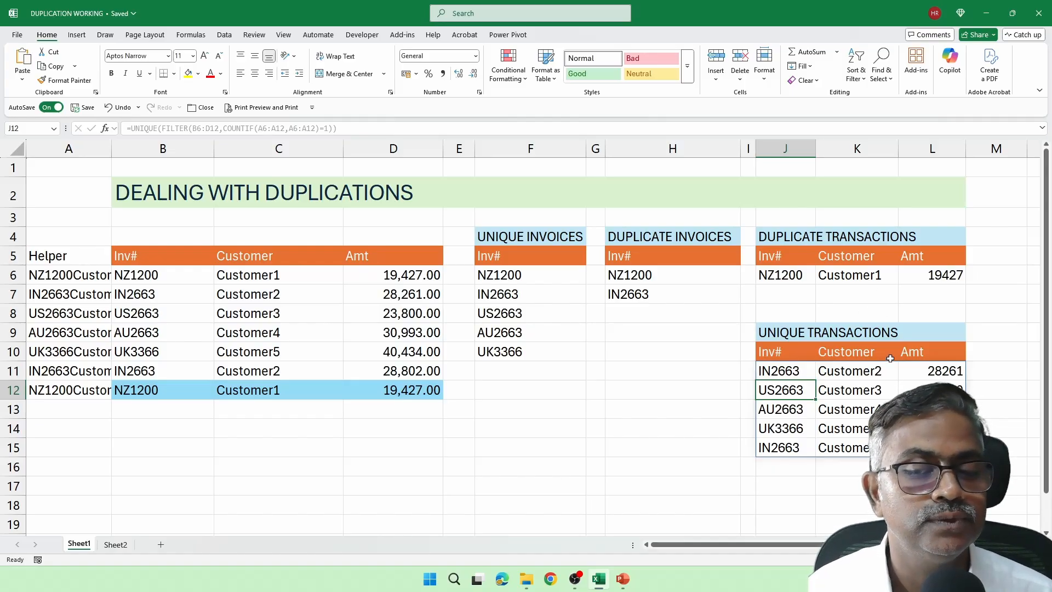
pyautogui.doubleClick(794, 373)
pyautogui.press('Escape')
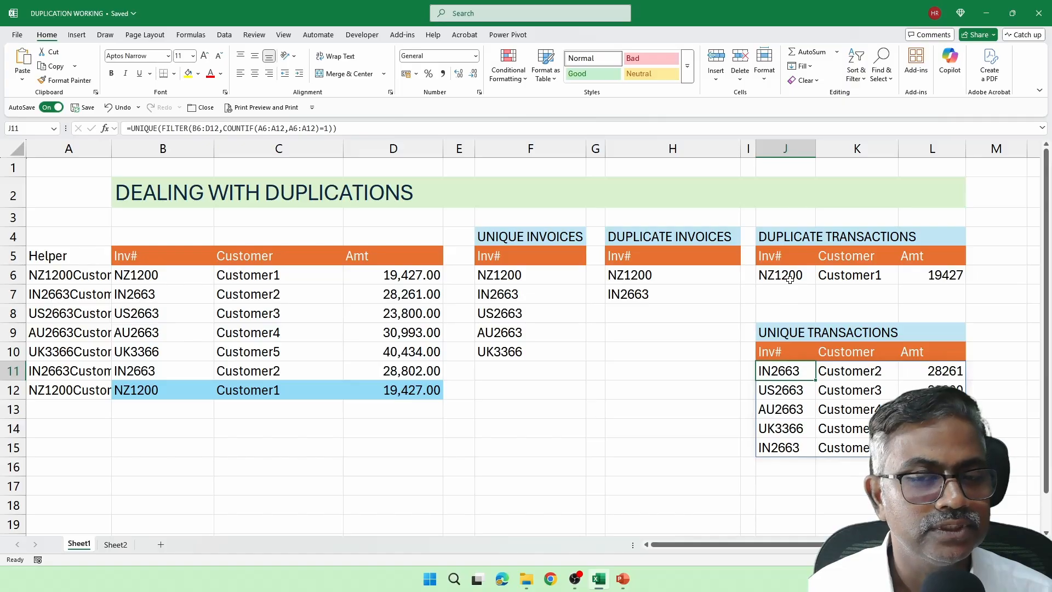
# Step: Show the duplicate transactions formula as text in J3 by entering =FORMULATEXT(J6)
pyautogui.click(789, 216)
pyautogui.write('=f')
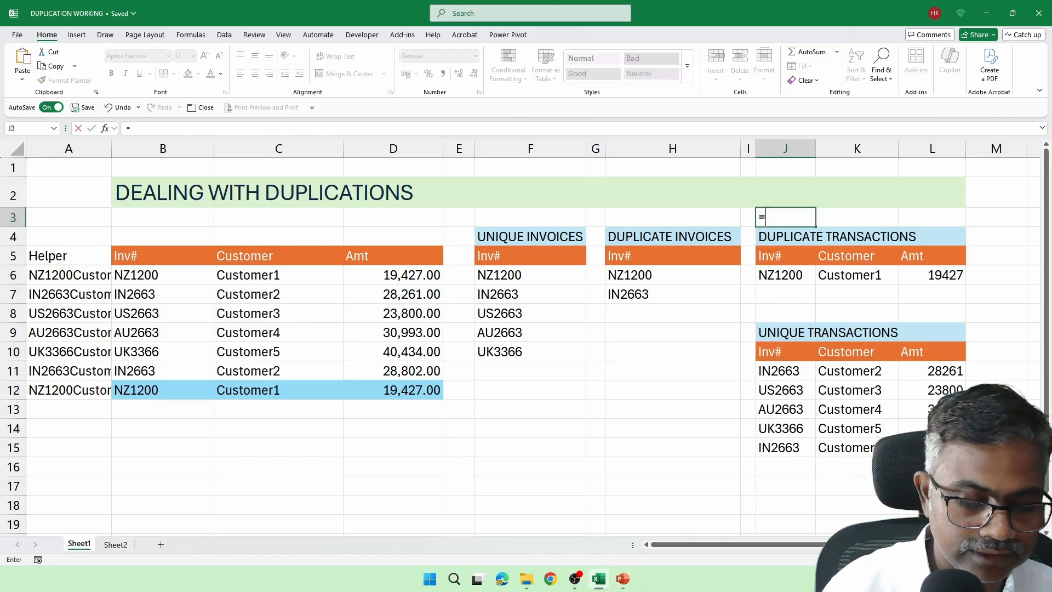
pyautogui.press('BackSpace')
pyautogui.press('BackSpace')
pyautogui.press('BackSpace')
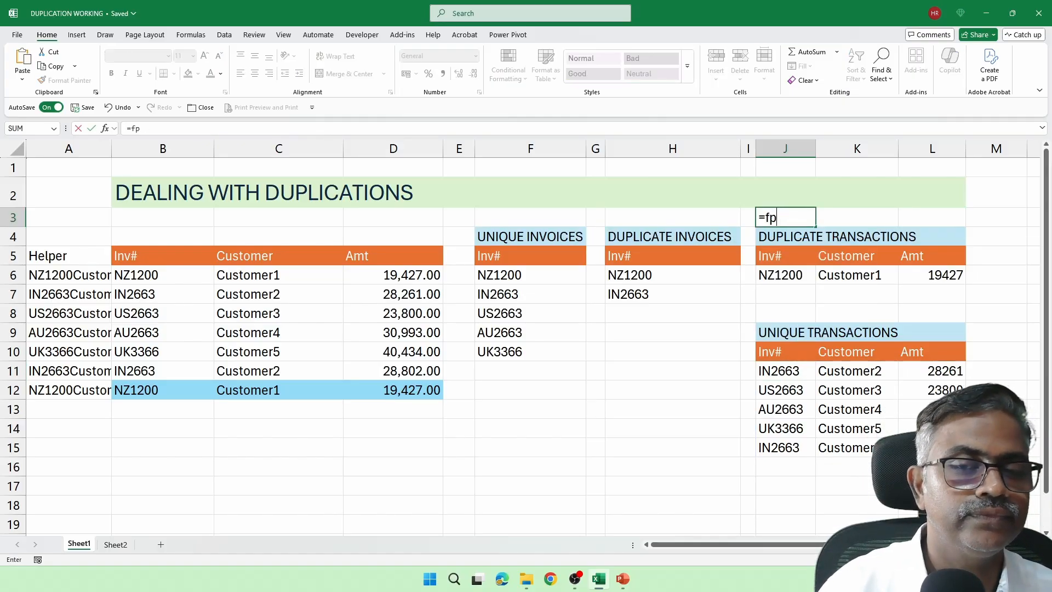
pyautogui.write('orm')
pyautogui.press('Tab')
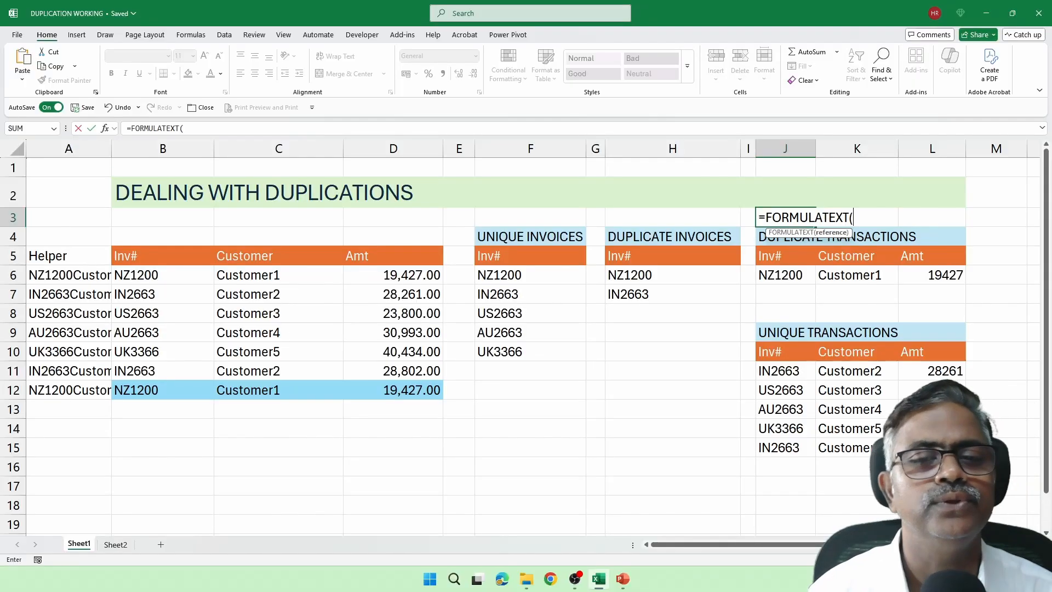
pyautogui.press('Down')
pyautogui.press('Down')
pyautogui.press('Down')
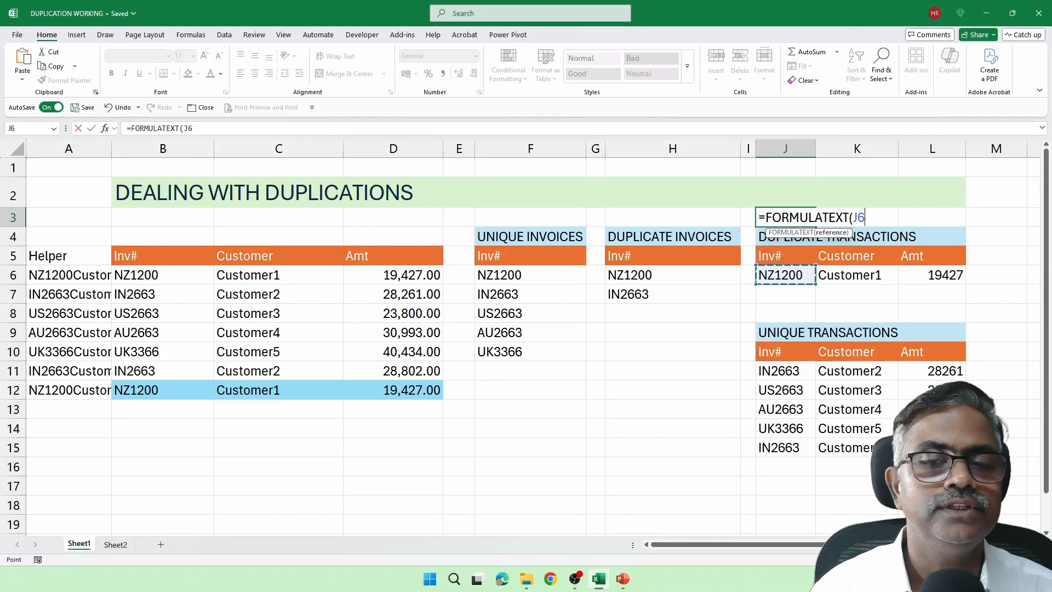
pyautogui.press('Return')
# Step: Copy the J3 FORMULATEXT formula to J8 to show the J11 formula above UNIQUE TRANSACTIONS
pyautogui.click(789, 217)
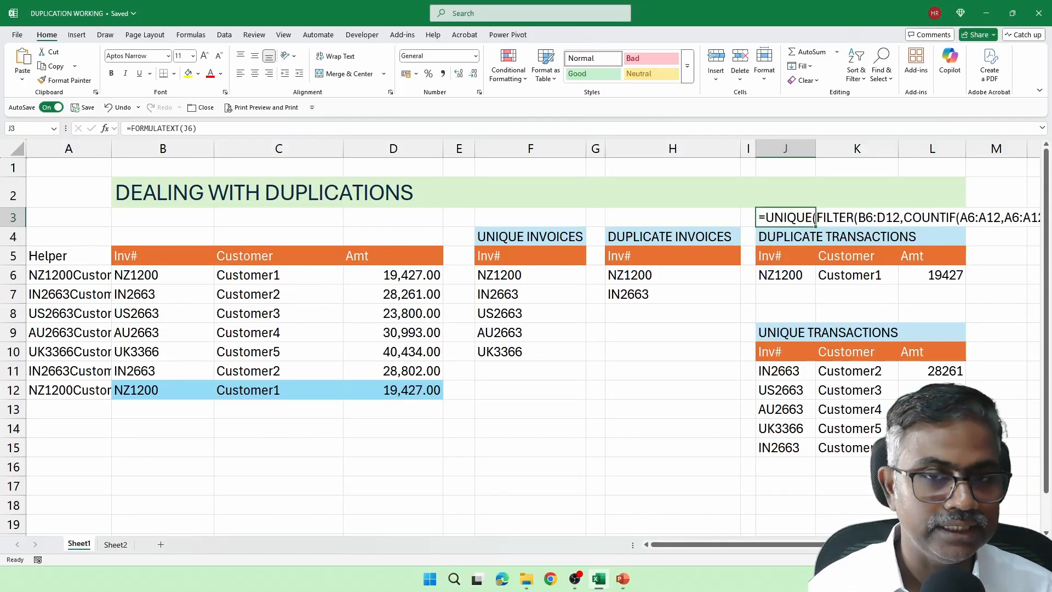
pyautogui.hotkey('ctrl', 'c')
pyautogui.press('Down')
pyautogui.press('Down')
pyautogui.press('Down')
pyautogui.press('Down')
pyautogui.press('Down')
pyautogui.hotkey('ctrl', 'v')
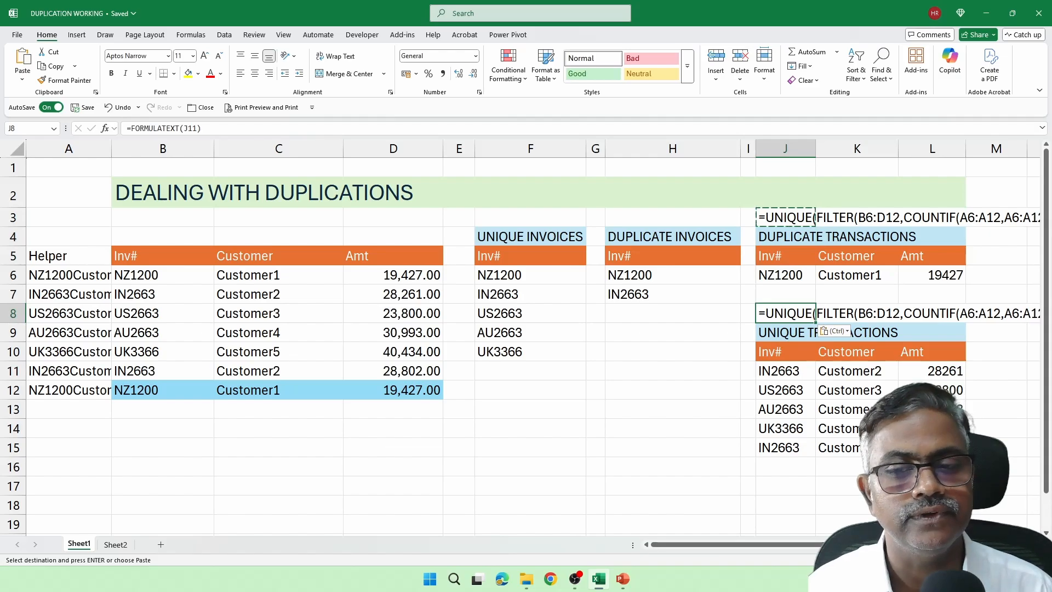
pyautogui.press('ctrl')
pyautogui.scroll(-1, 521, 338)
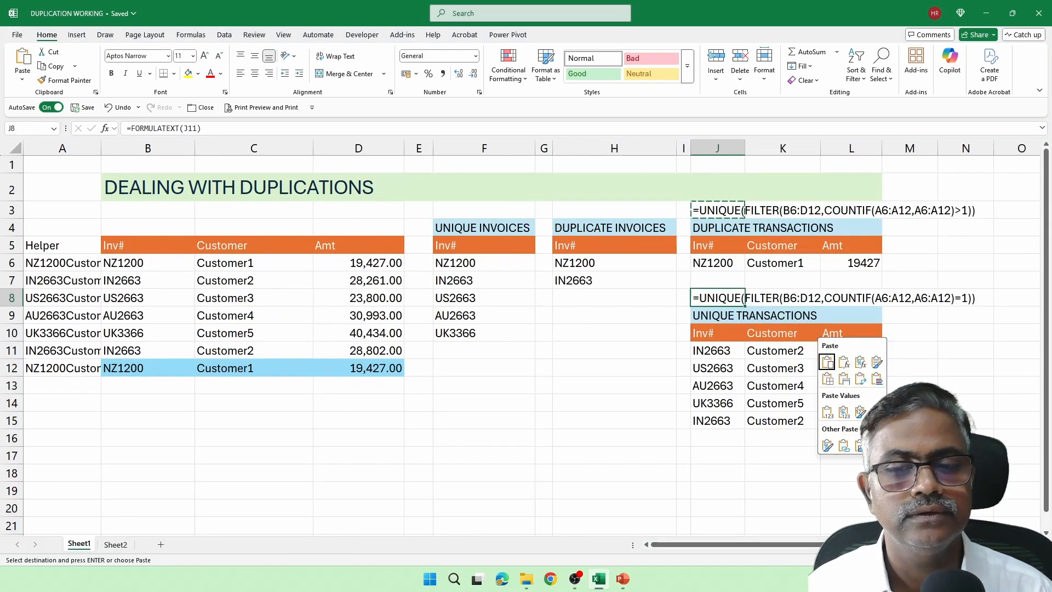
pyautogui.press('Escape')
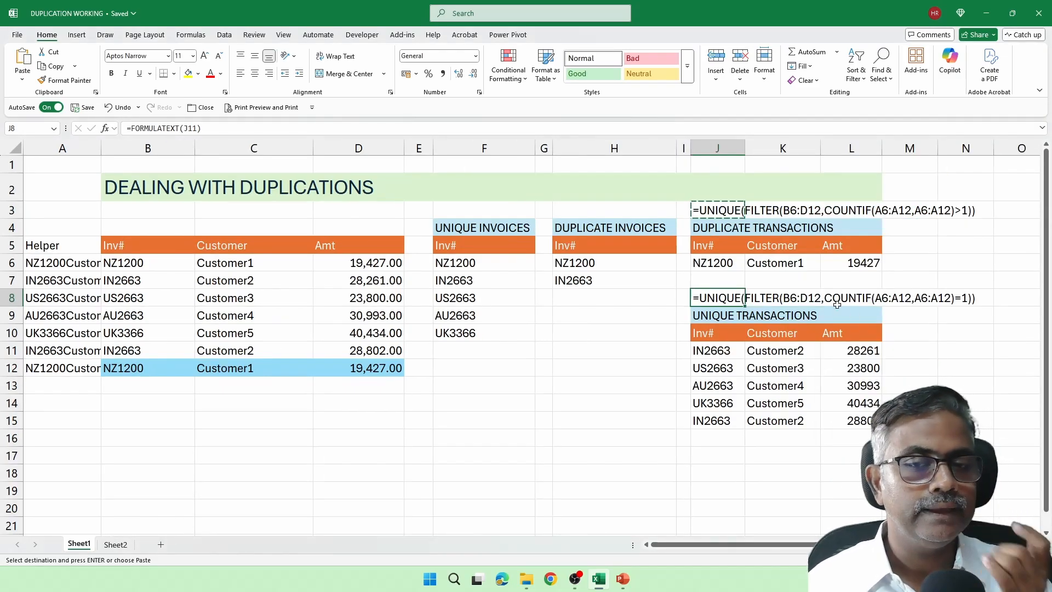
pyautogui.click(724, 244)
pyautogui.press('Escape')
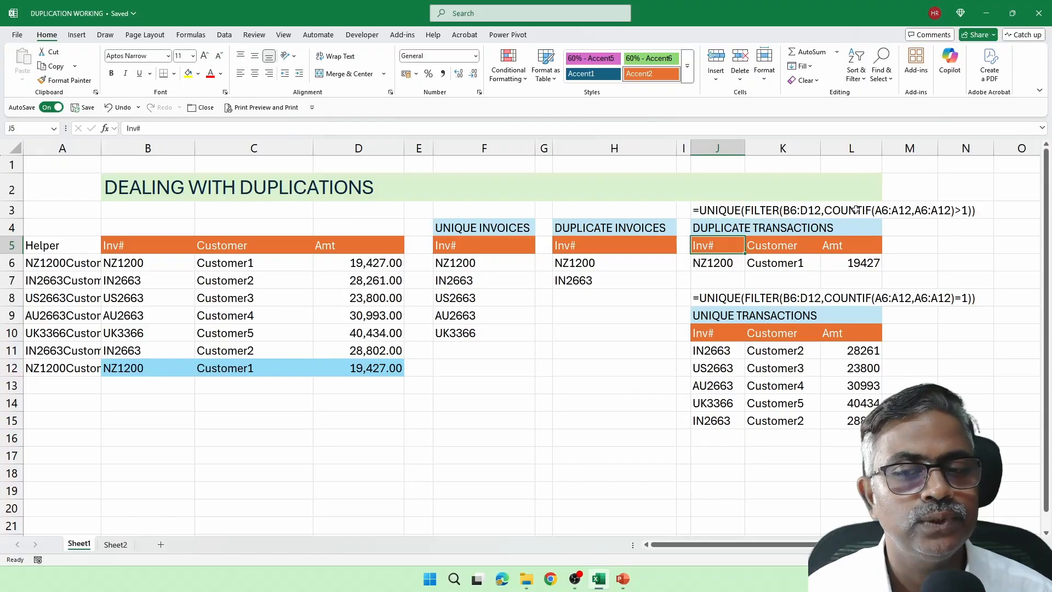
pyautogui.click(723, 262)
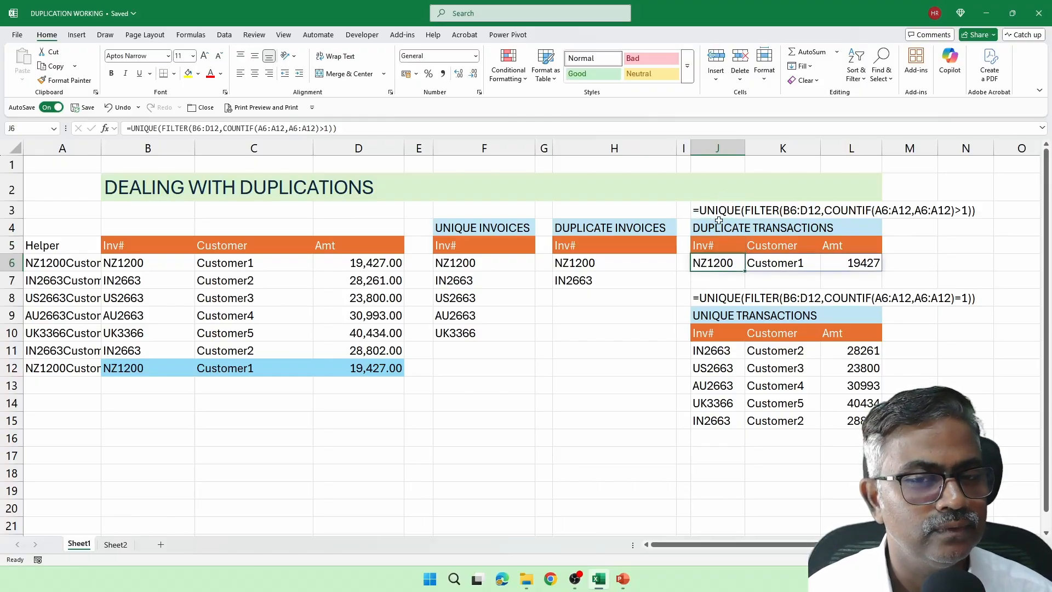
pyautogui.moveTo(712, 298); pyautogui.dragTo(984, 301)
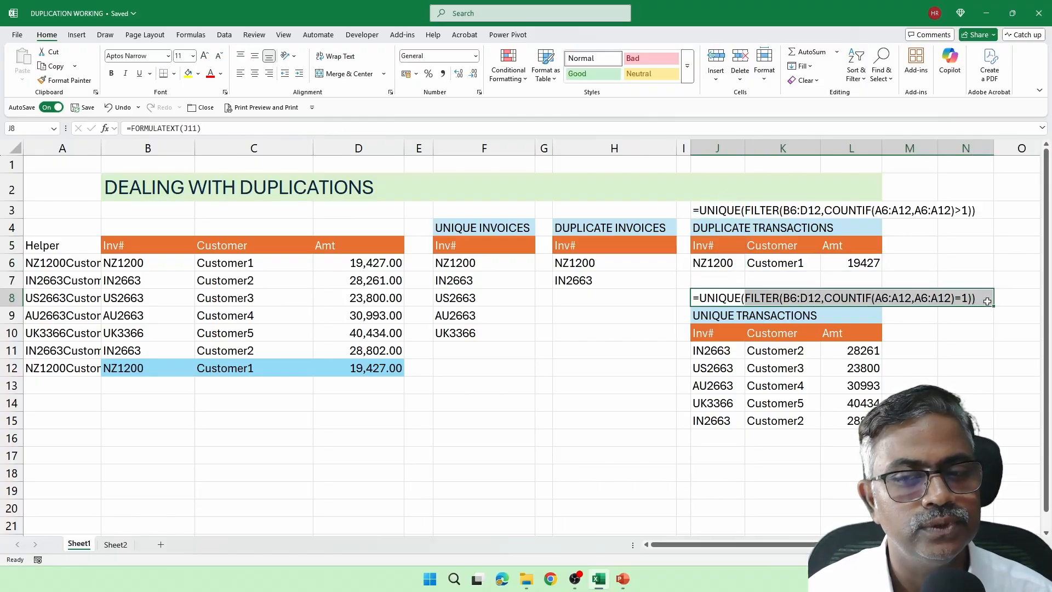
pyautogui.click(726, 345)
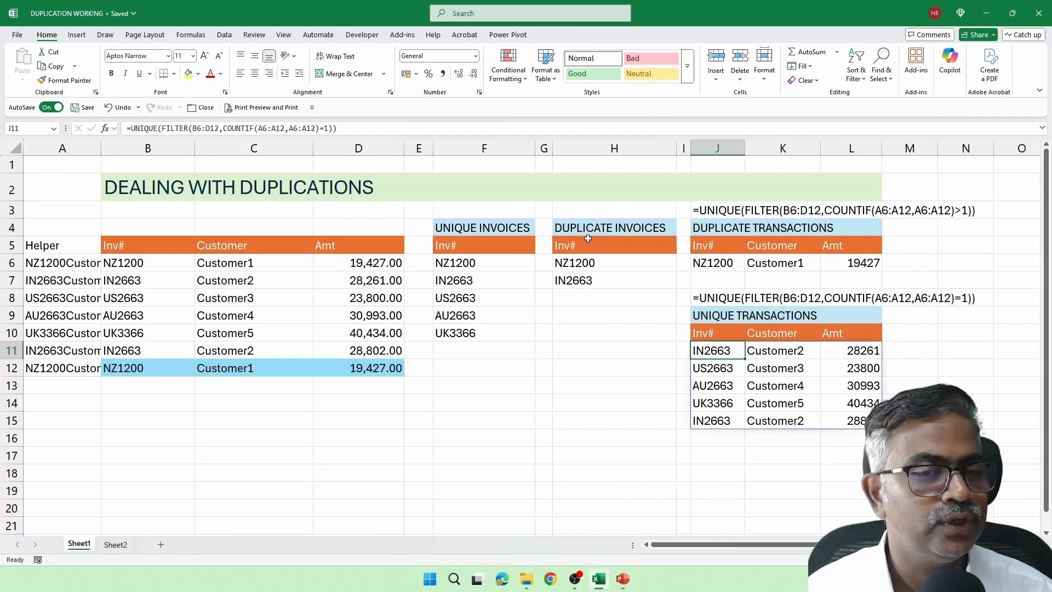
# Step: Show the duplicate invoices formula as text in H3 by entering a FORMULATEXT function that references H6
pyautogui.click(597, 214)
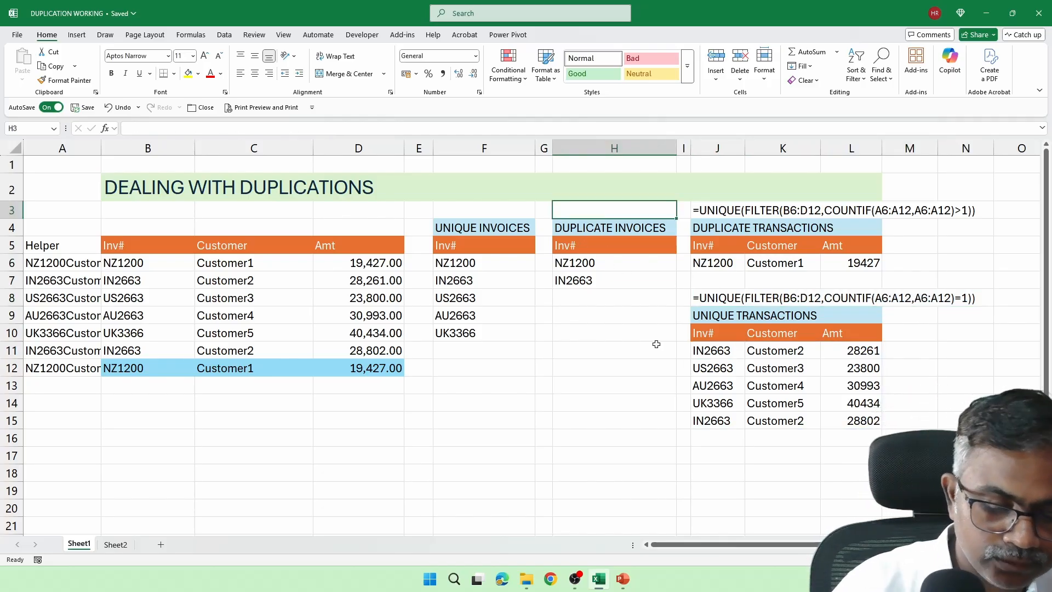
pyautogui.write('=formu')
pyautogui.press('Tab')
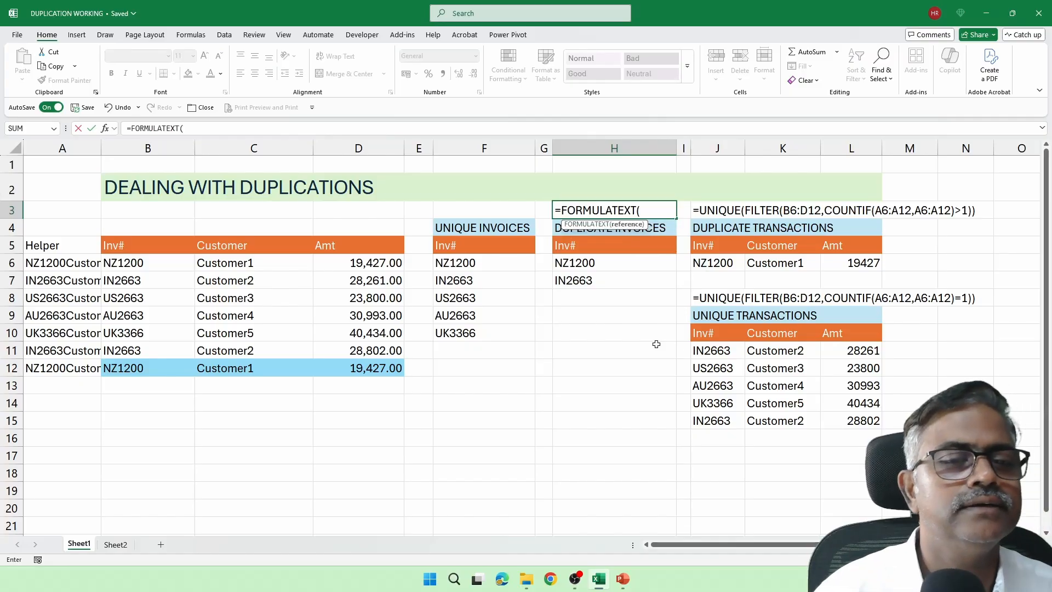
pyautogui.press('Down')
pyautogui.press('Down')
pyautogui.press('Down')
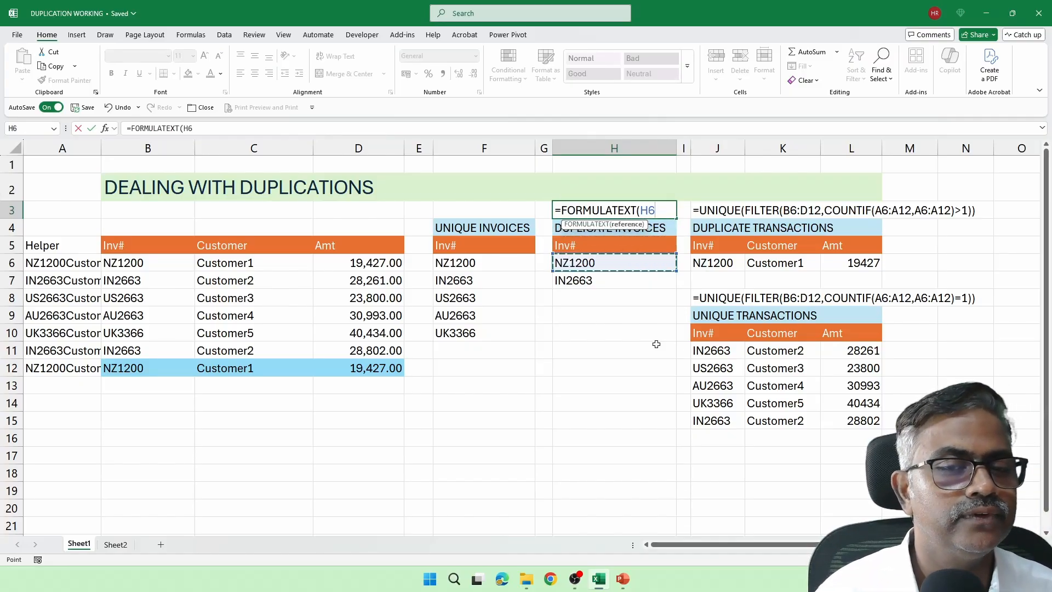
pyautogui.press('Return')
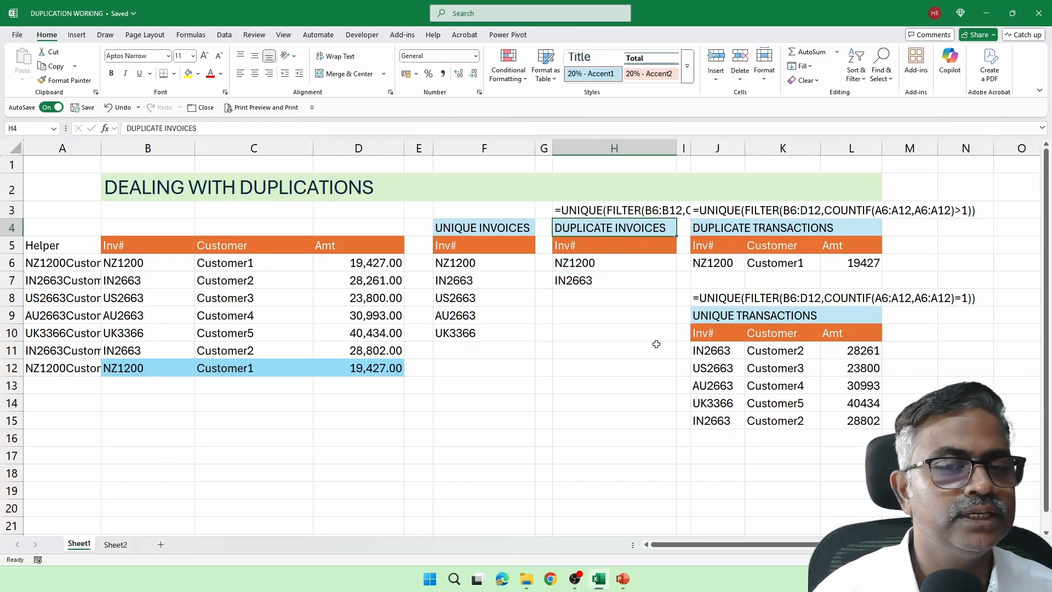
# Step: Copy the H3 FORMULATEXT formula to F3 above UNIQUE INVOICES and widen column H to fit the full formula text
pyautogui.click(599, 211)
pyautogui.hotkey('ctrl', 'c')
pyautogui.press('Left')
pyautogui.press('Left')
pyautogui.hotkey('ctrl', 'v')
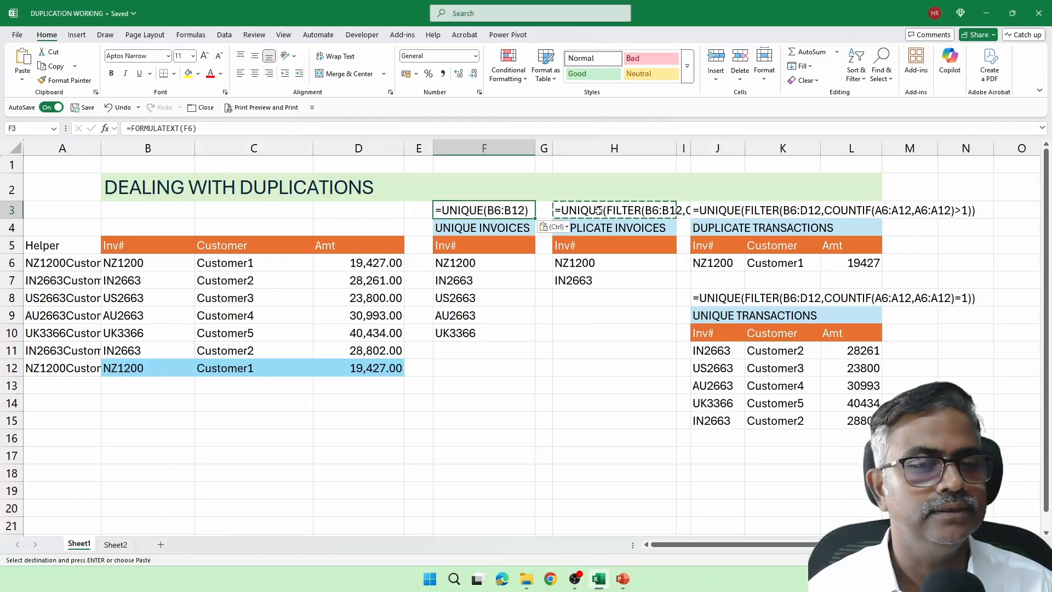
pyautogui.press('Escape')
pyautogui.moveTo(677, 149); pyautogui.dragTo(839, 148)
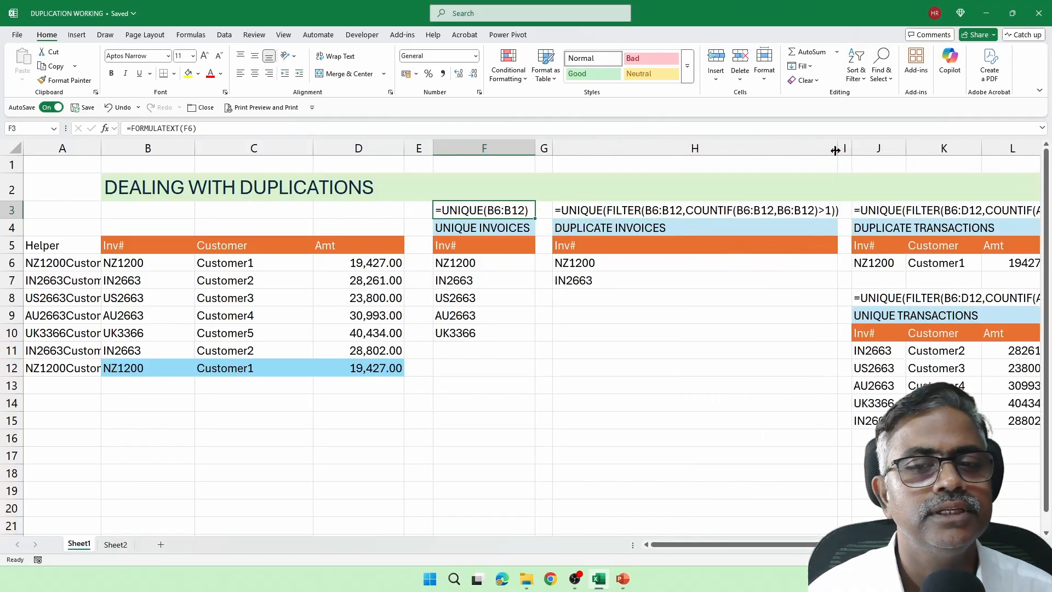
pyautogui.scroll(-1, 775, 294)
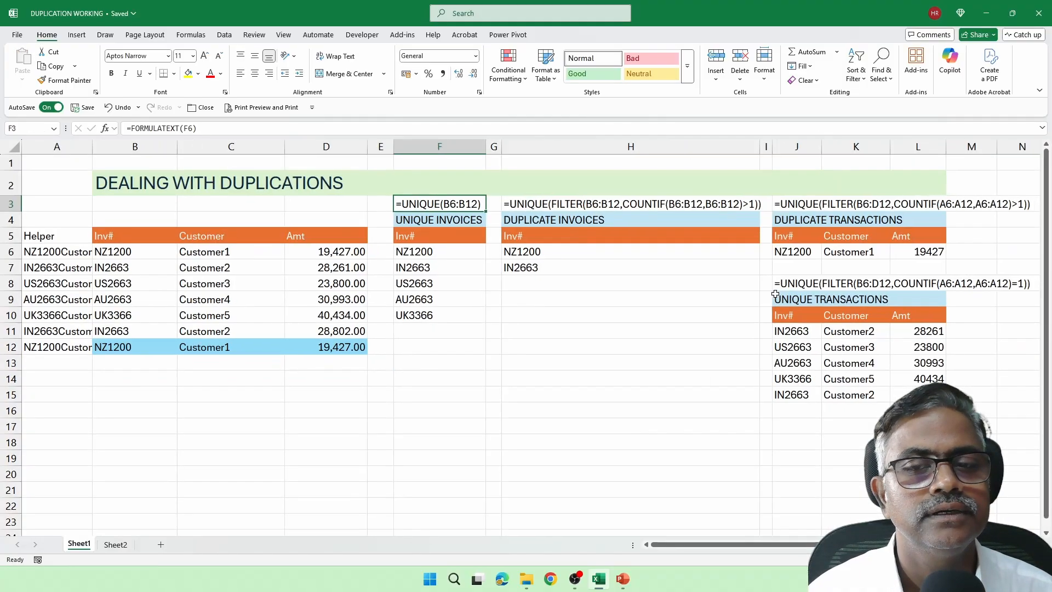
pyautogui.click(626, 378)
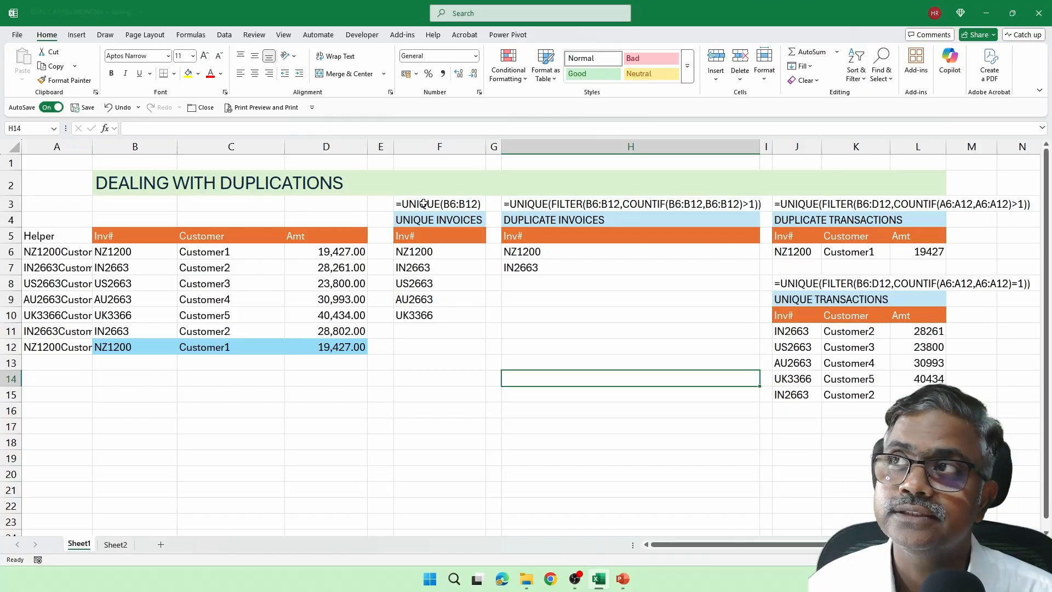
pyautogui.click(584, 207)
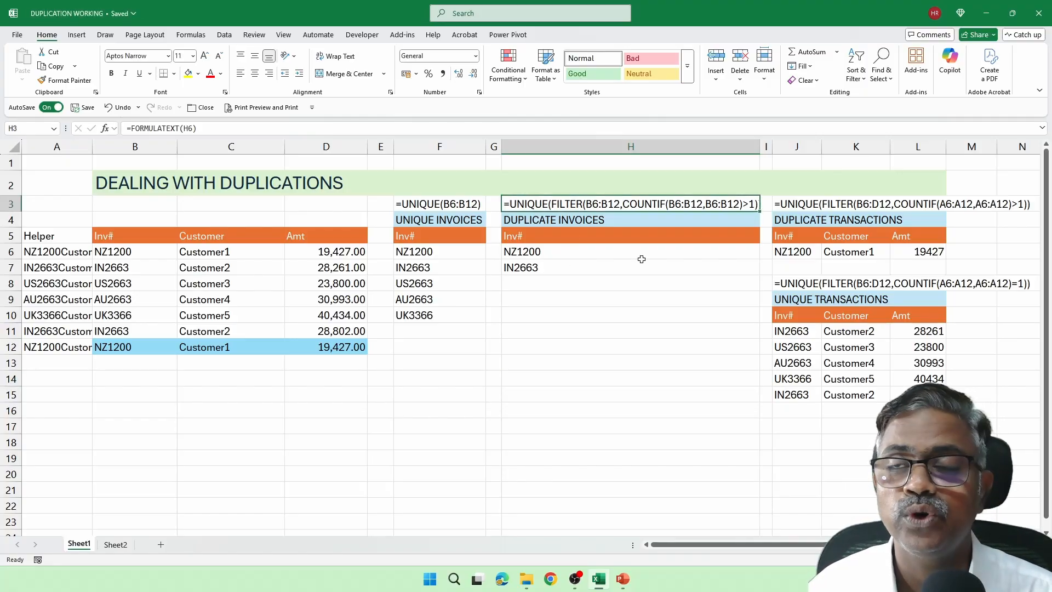
pyautogui.click(821, 207)
pyautogui.click(804, 285)
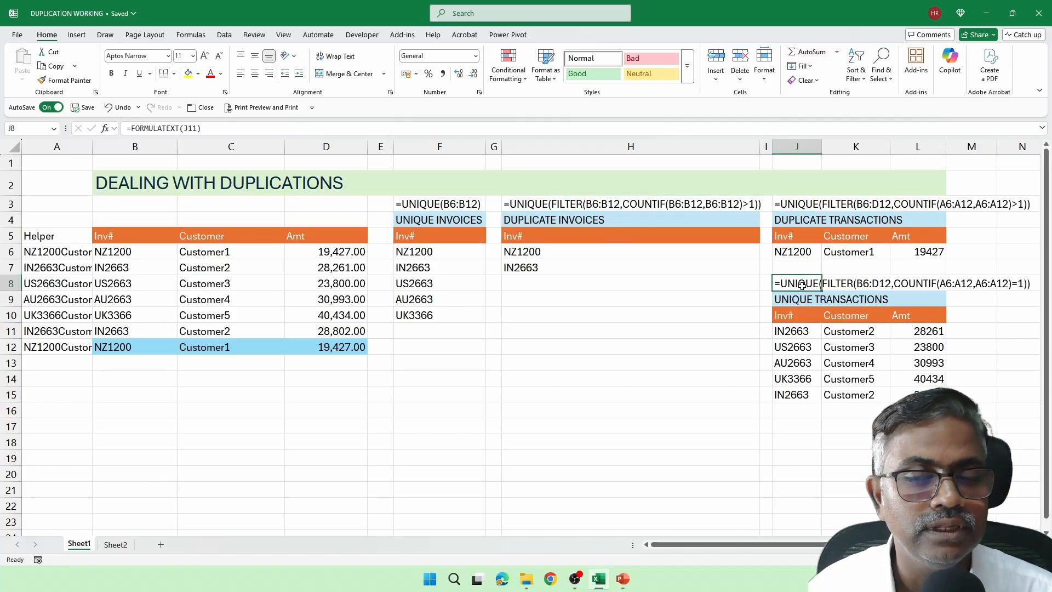
pyautogui.click(855, 433)
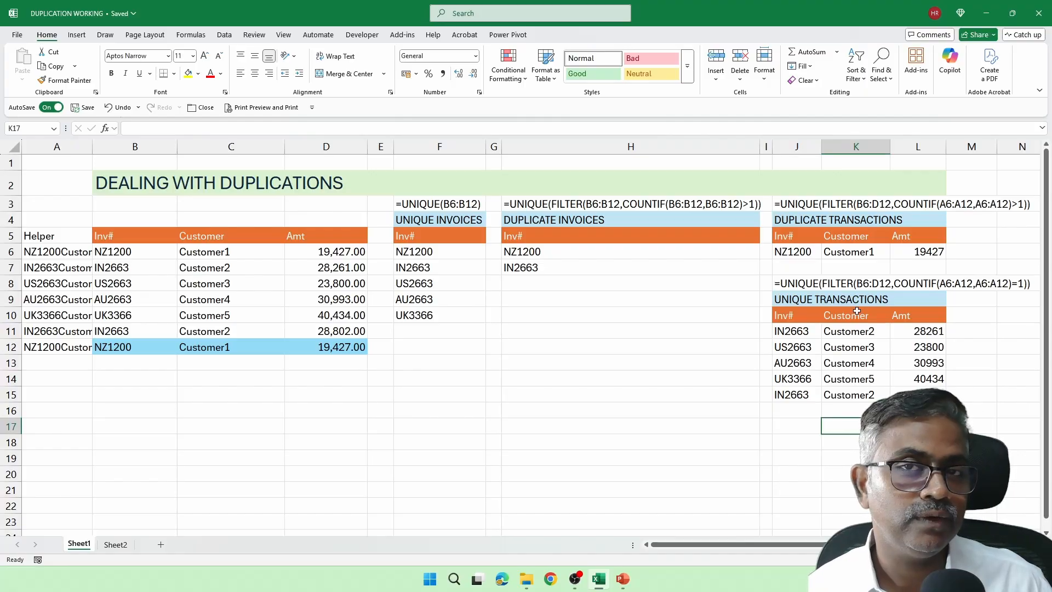